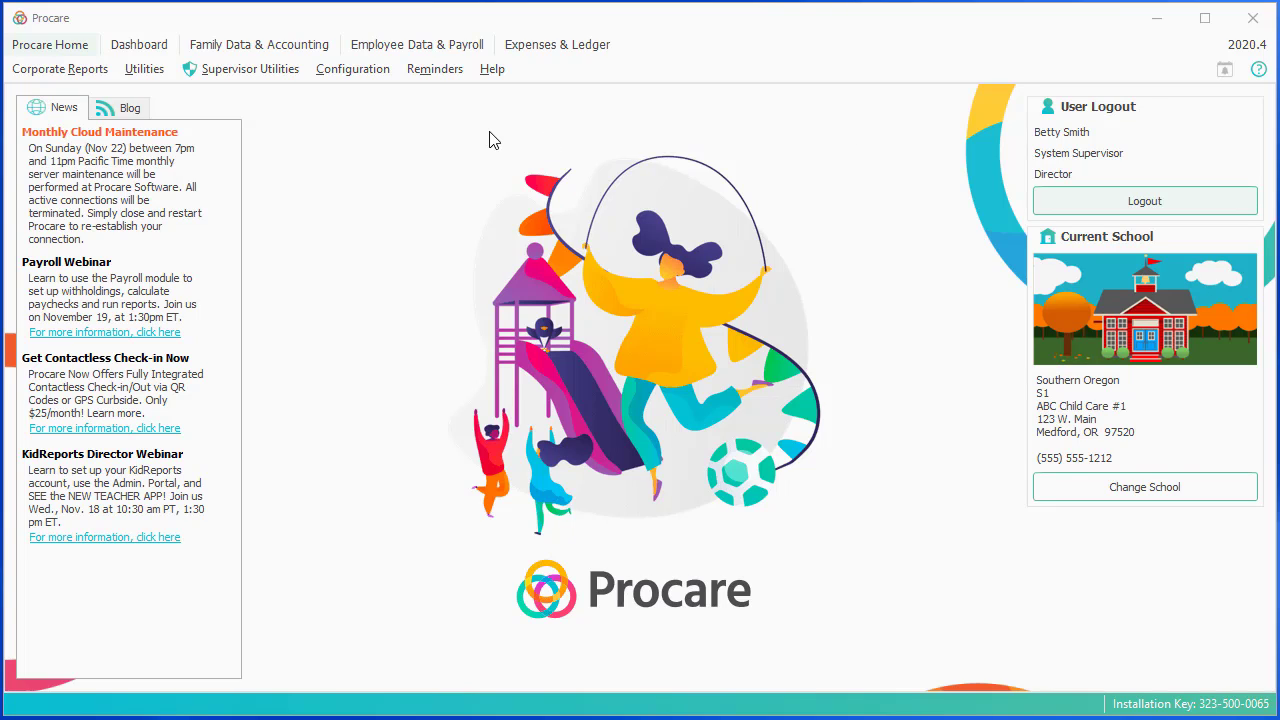
Open the Procare Users list under Configuration > System > Locations & Users.
{"action": "left_click", "coordinate": [388, 72]}
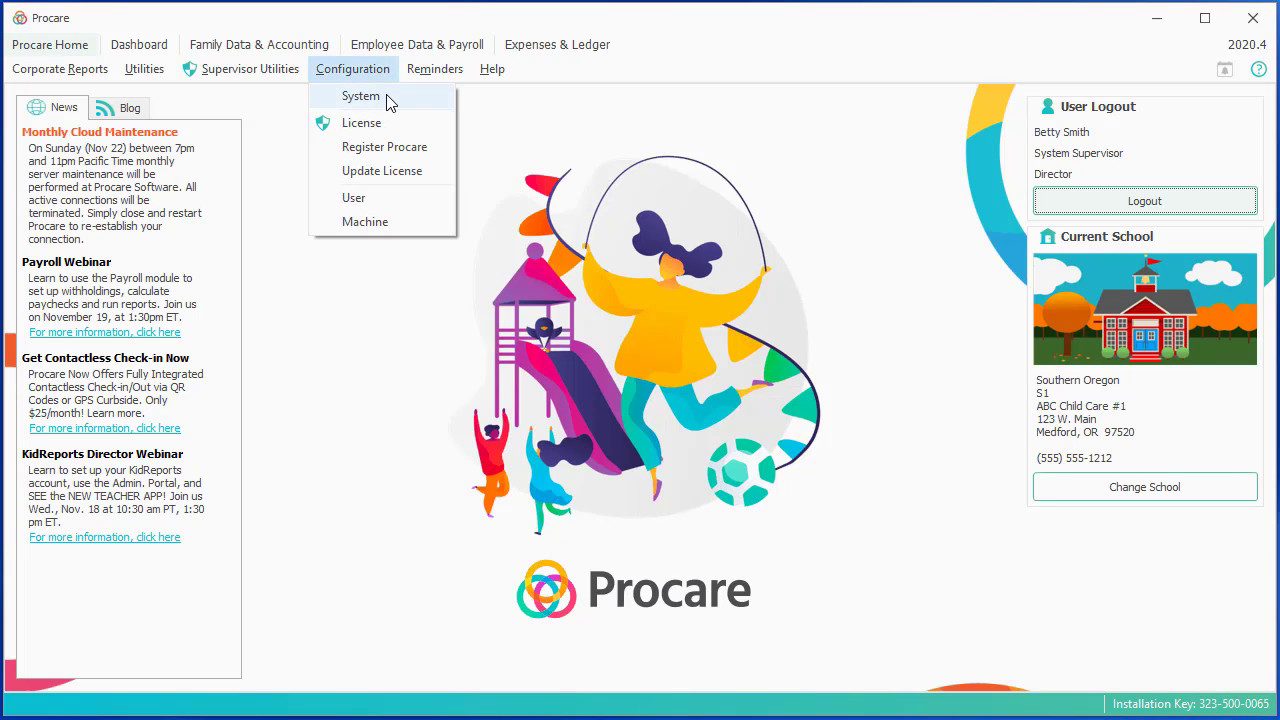
{"action": "left_click", "coordinate": [390, 100]}
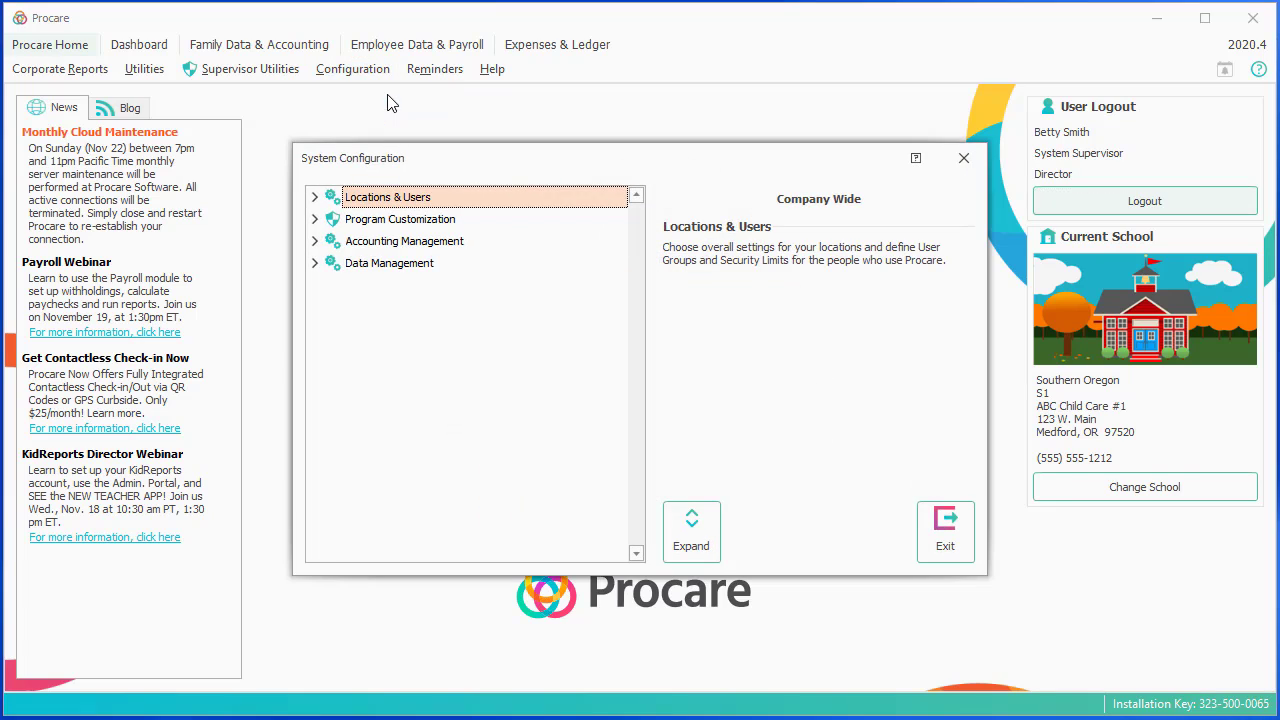
{"action": "left_click", "coordinate": [314, 197]}
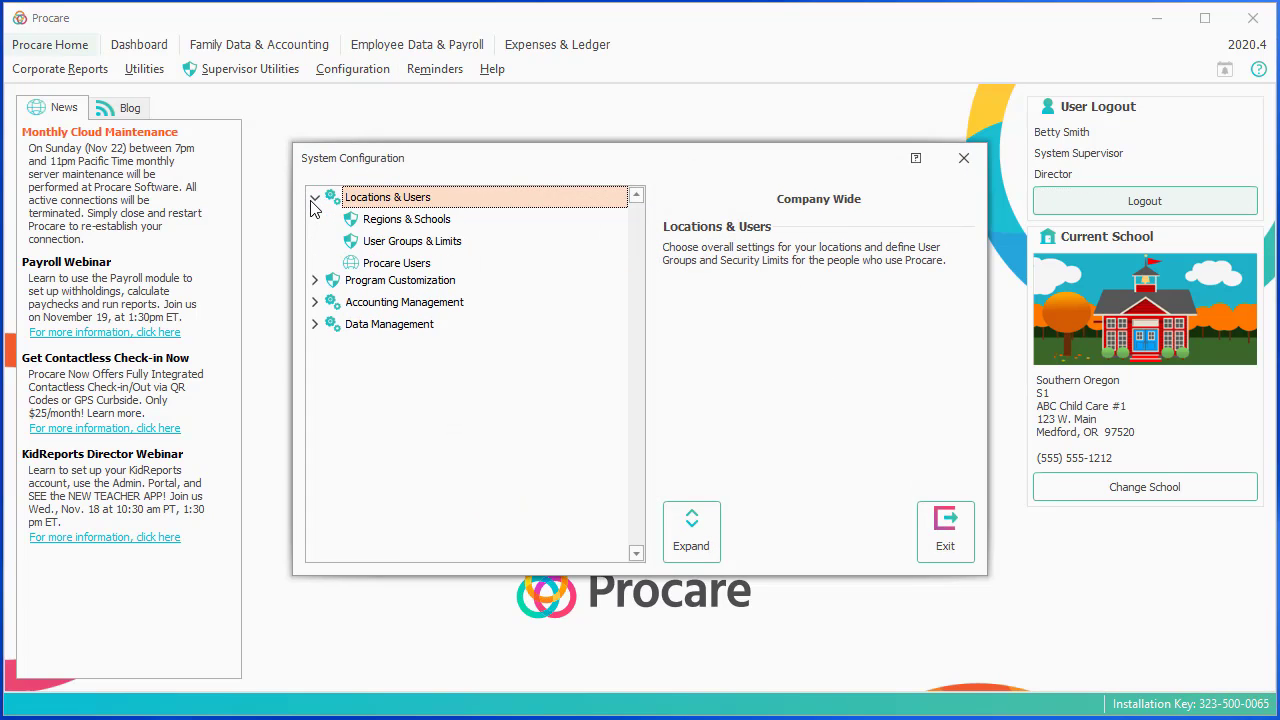
{"action": "left_click", "coordinate": [433, 265]}
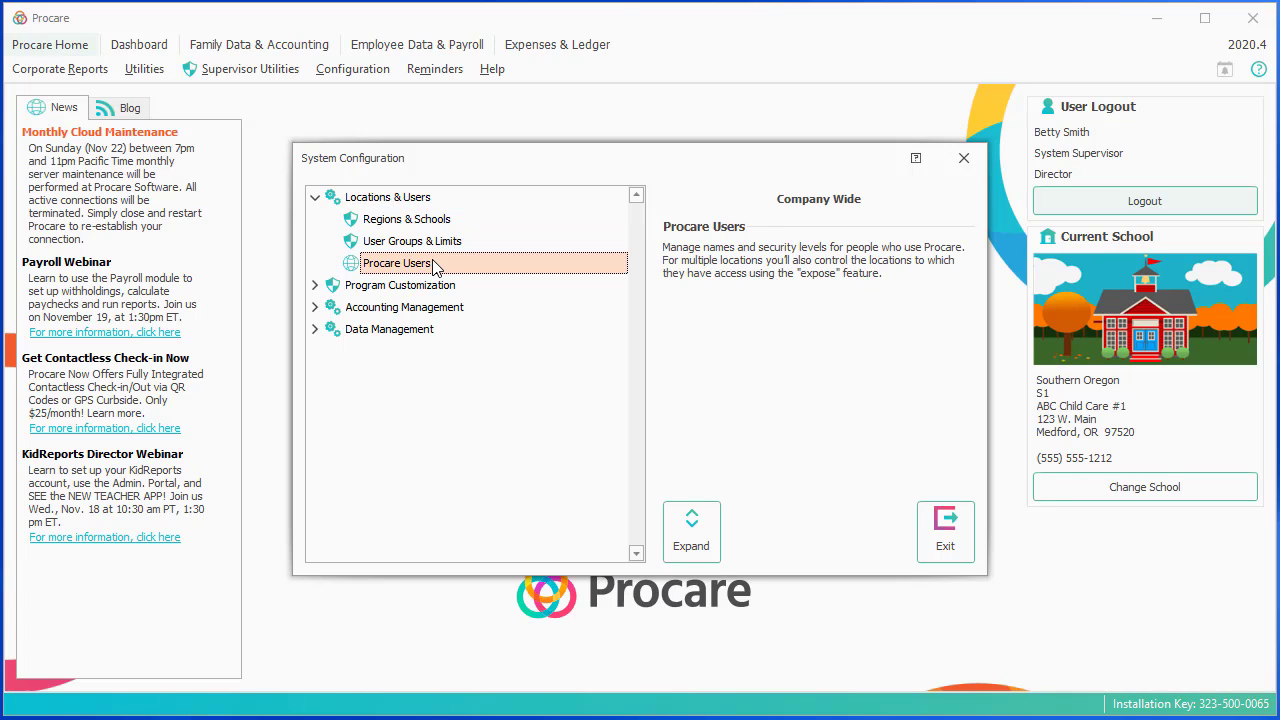
{"action": "double_click", "coordinate": [433, 265]}
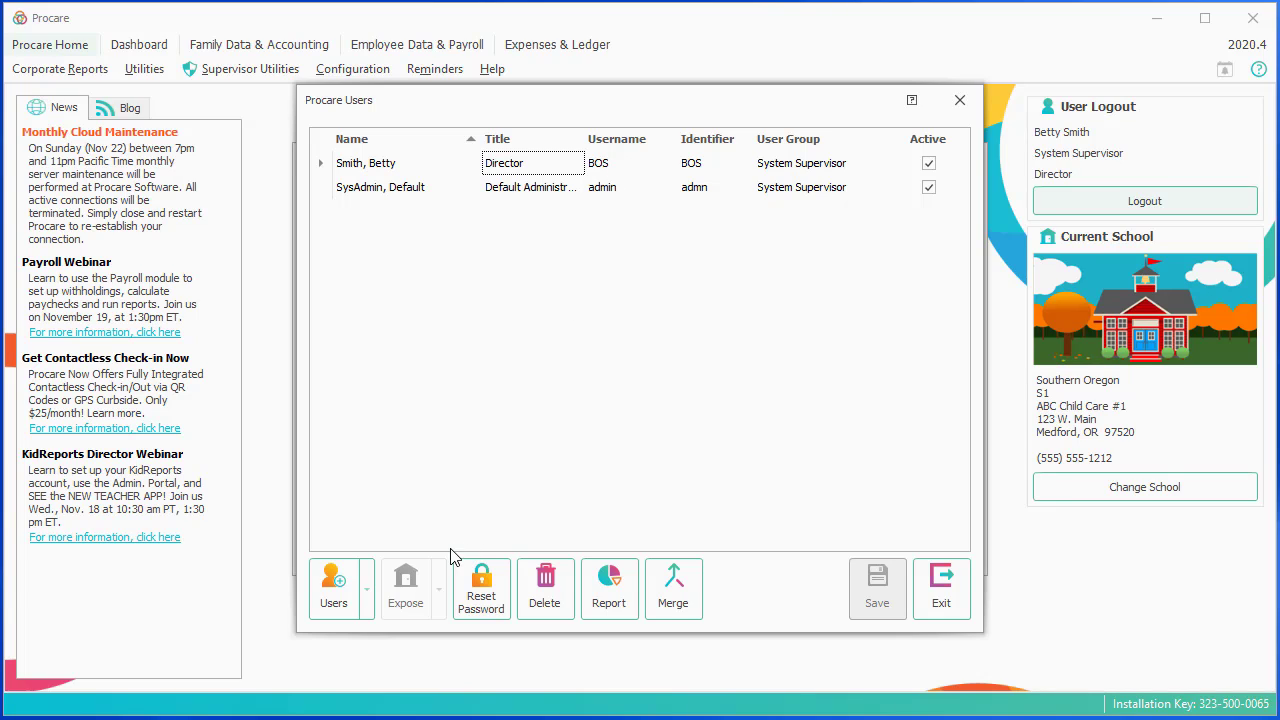
Add a brand-new person to the users list, entering the new user's last and first names.
{"action": "left_click", "coordinate": [370, 605]}
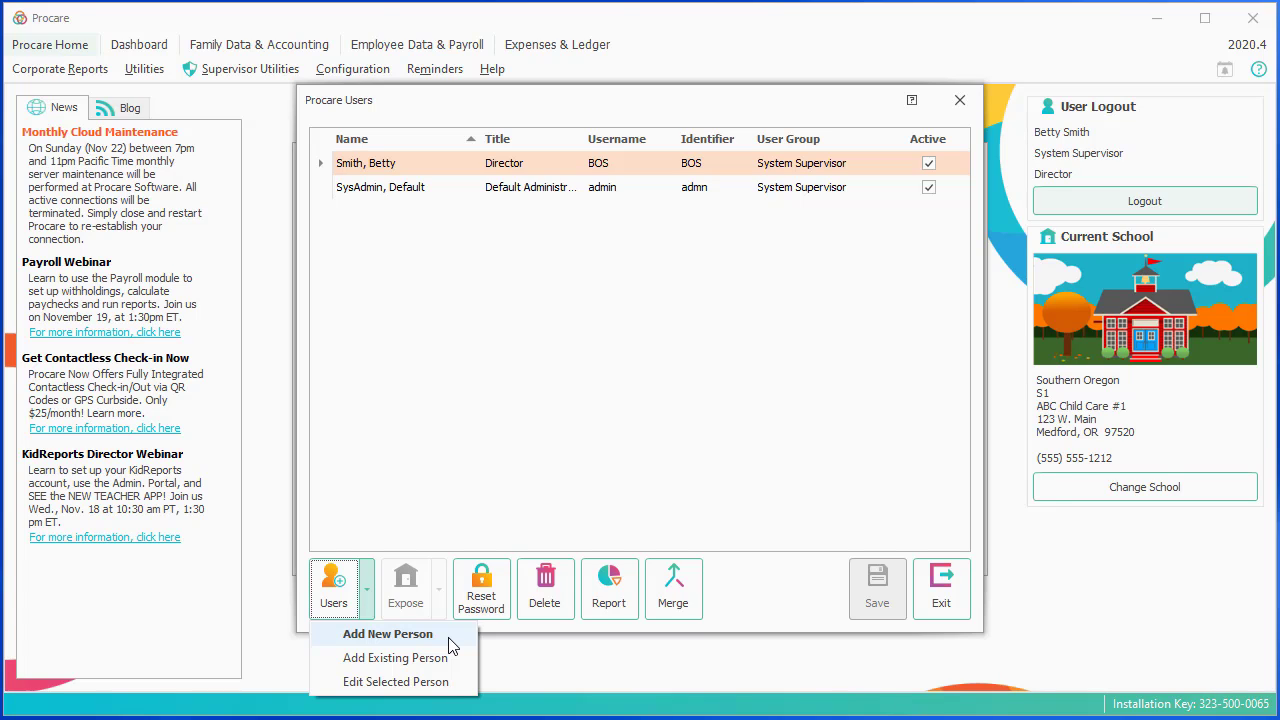
{"action": "left_click", "coordinate": [449, 638]}
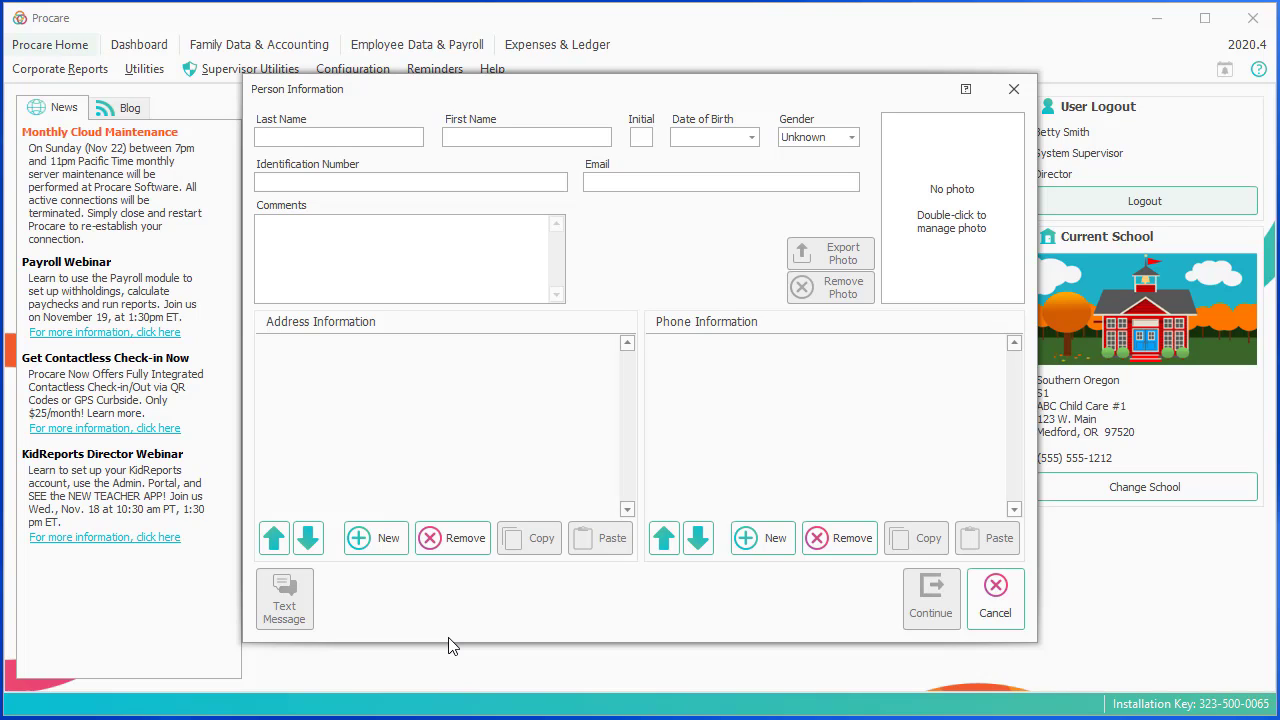
{"action": "key", "text": "Tab"}
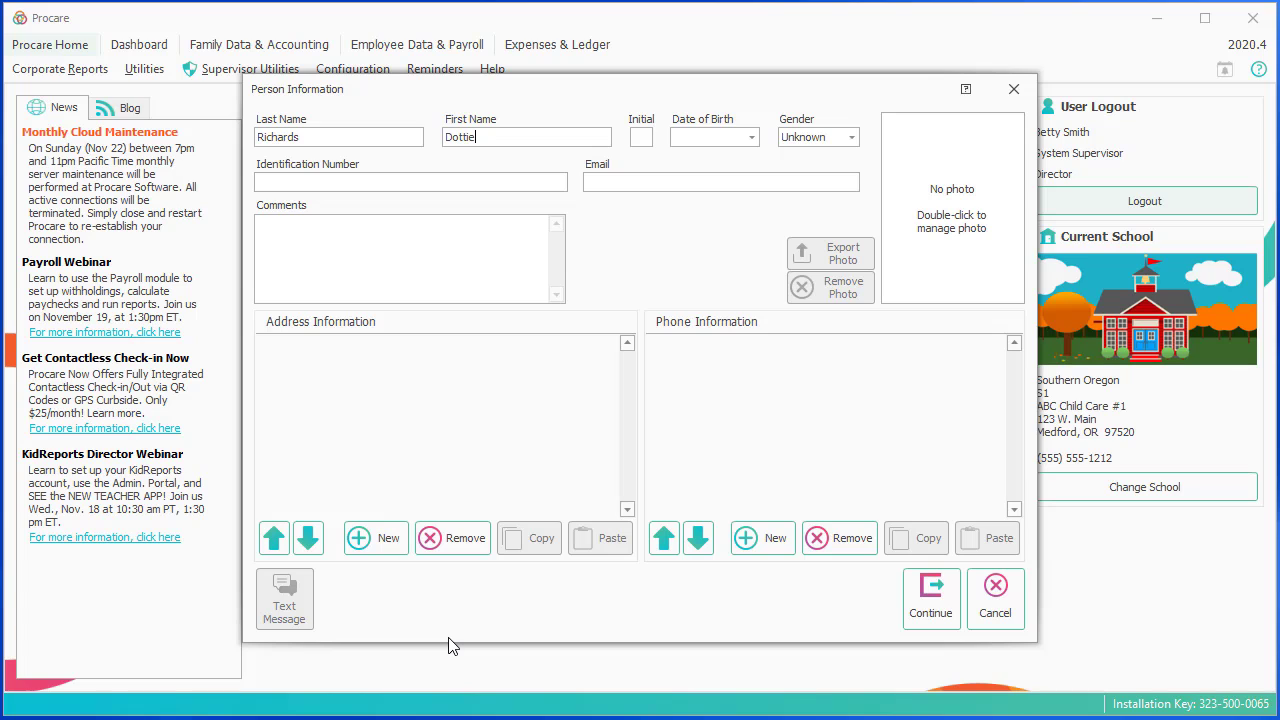
{"action": "left_click", "coordinate": [918, 596]}
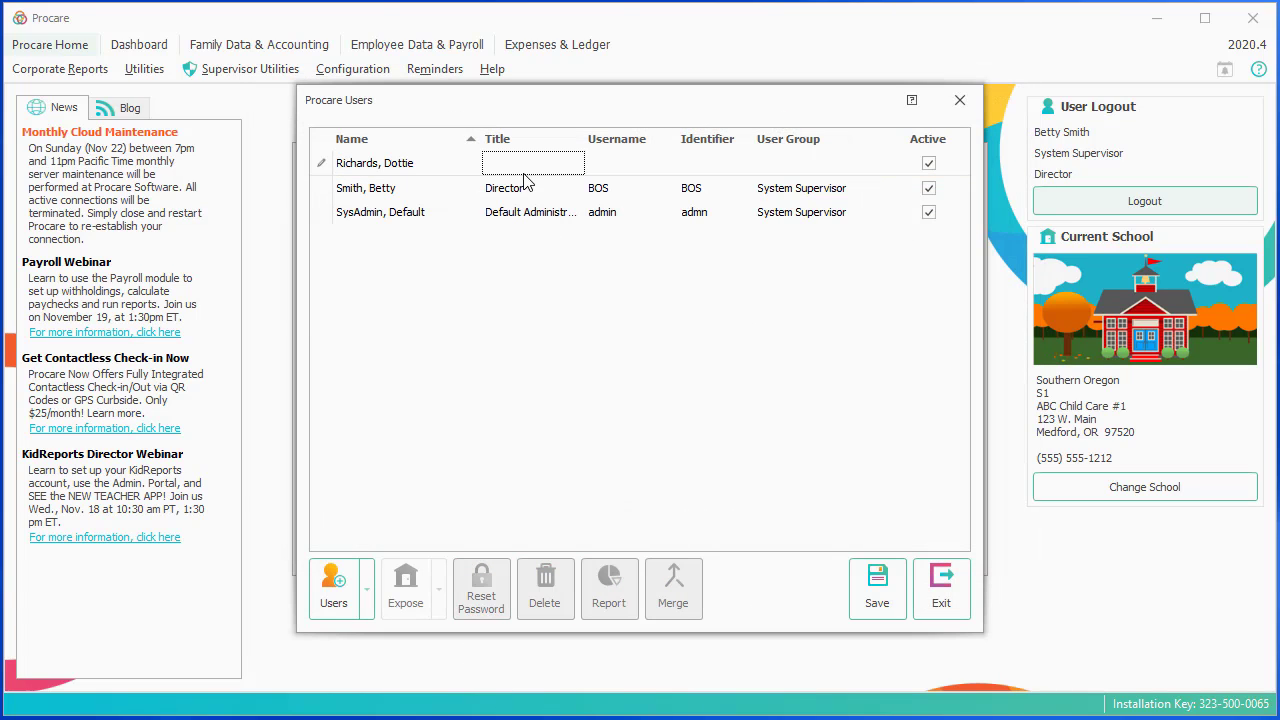
Give the new user the title Assistant Director, with username and identifier DIR.
{"action": "left_click", "coordinate": [521, 174]}
{"action": "type", "text": "Assistant Director"}
{"action": "key", "text": "Tab"}
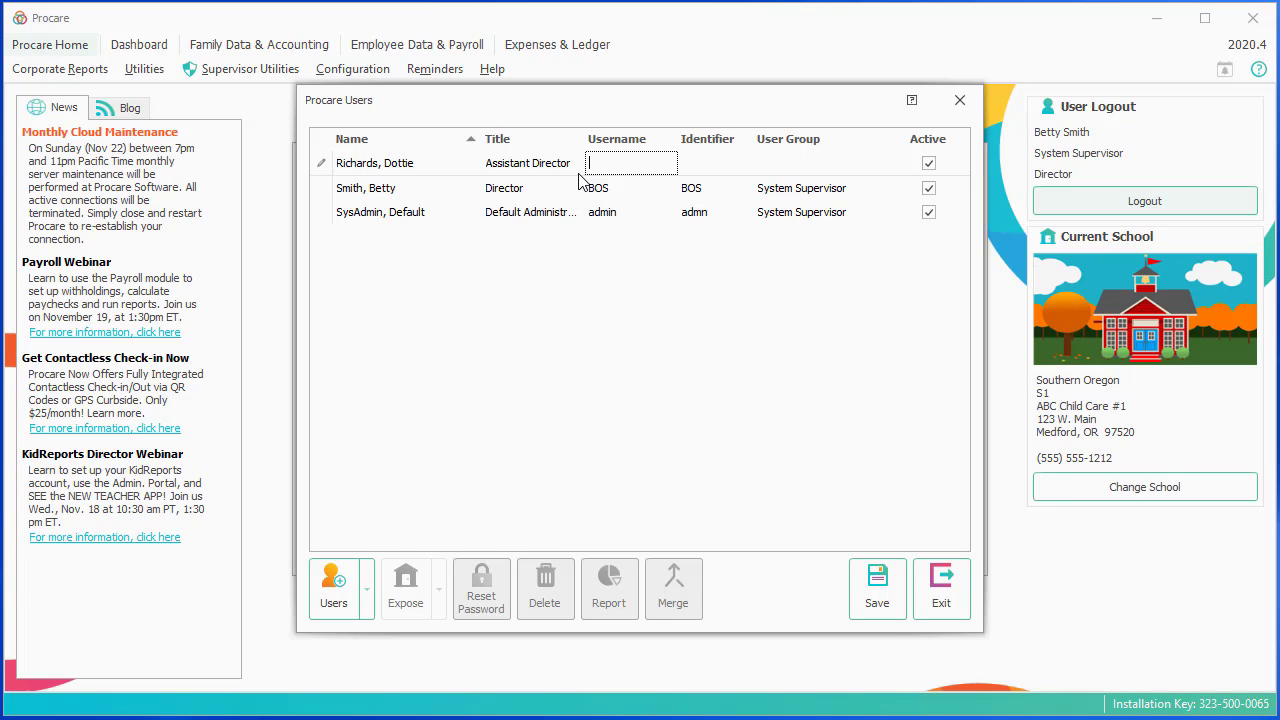
{"action": "type", "text": "DIR"}
{"action": "key", "text": "Tab"}
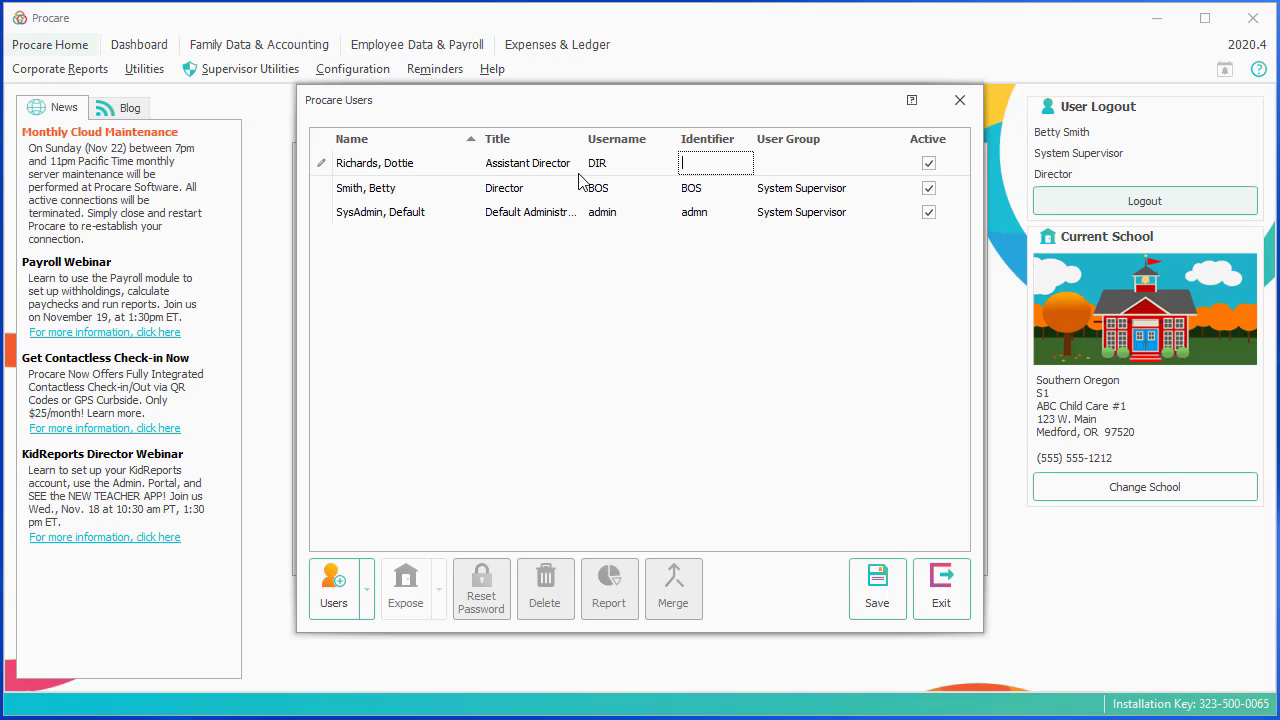
{"action": "type", "text": "DIR"}
Put the new user in the Director user group and save the user list.
{"action": "left_click", "coordinate": [878, 168]}
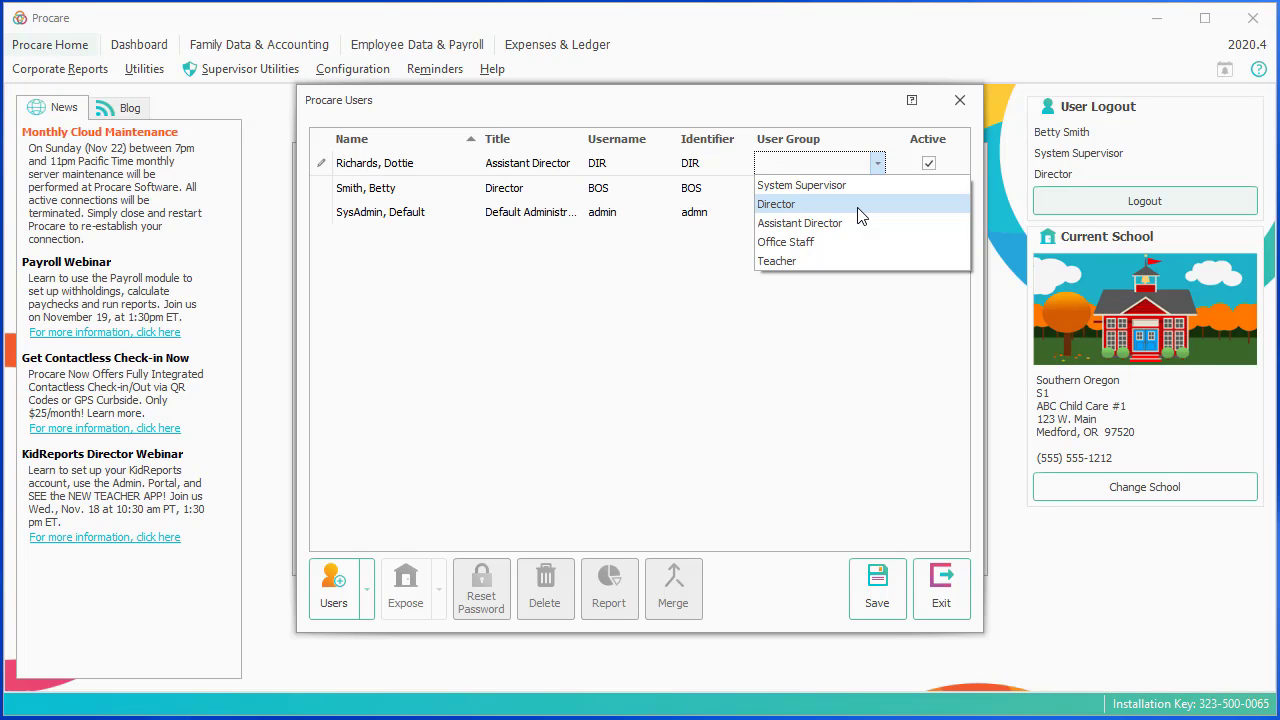
{"action": "left_click", "coordinate": [861, 204]}
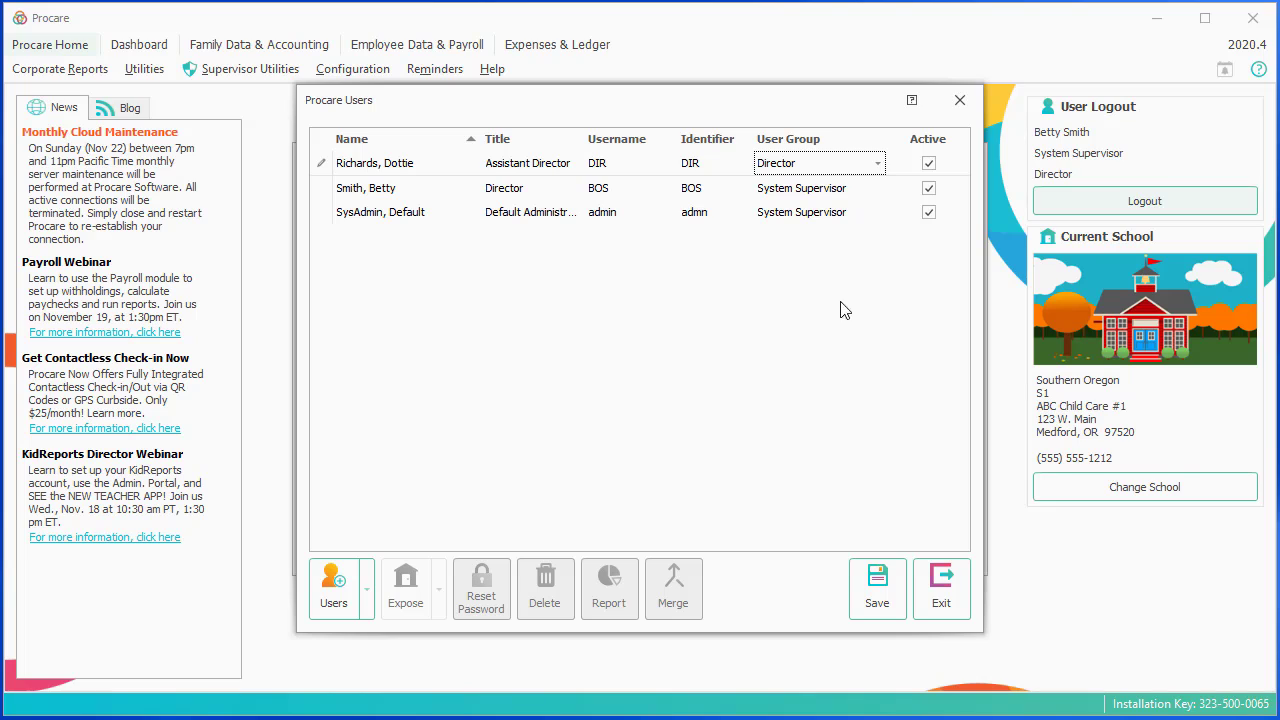
{"action": "left_click", "coordinate": [876, 586]}
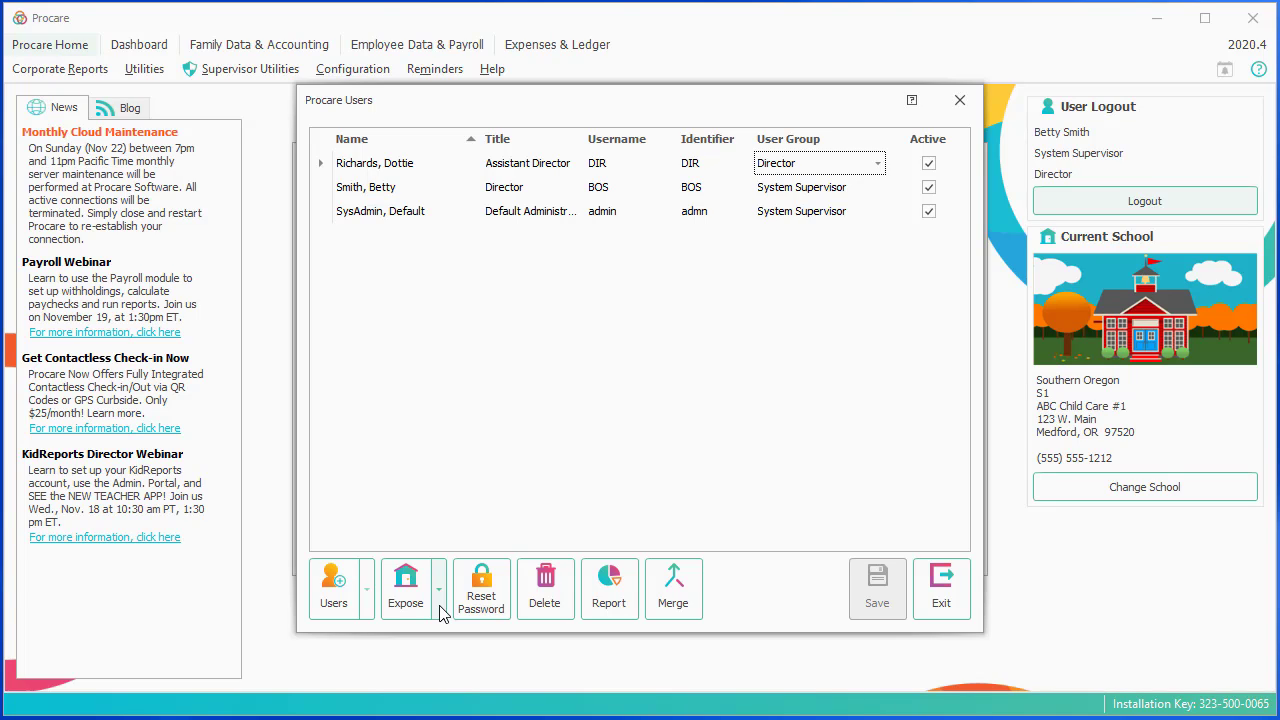
Limit the new user's individual school exposure to ABC Child Care #1 only, and save it.
{"action": "left_click", "coordinate": [440, 606]}
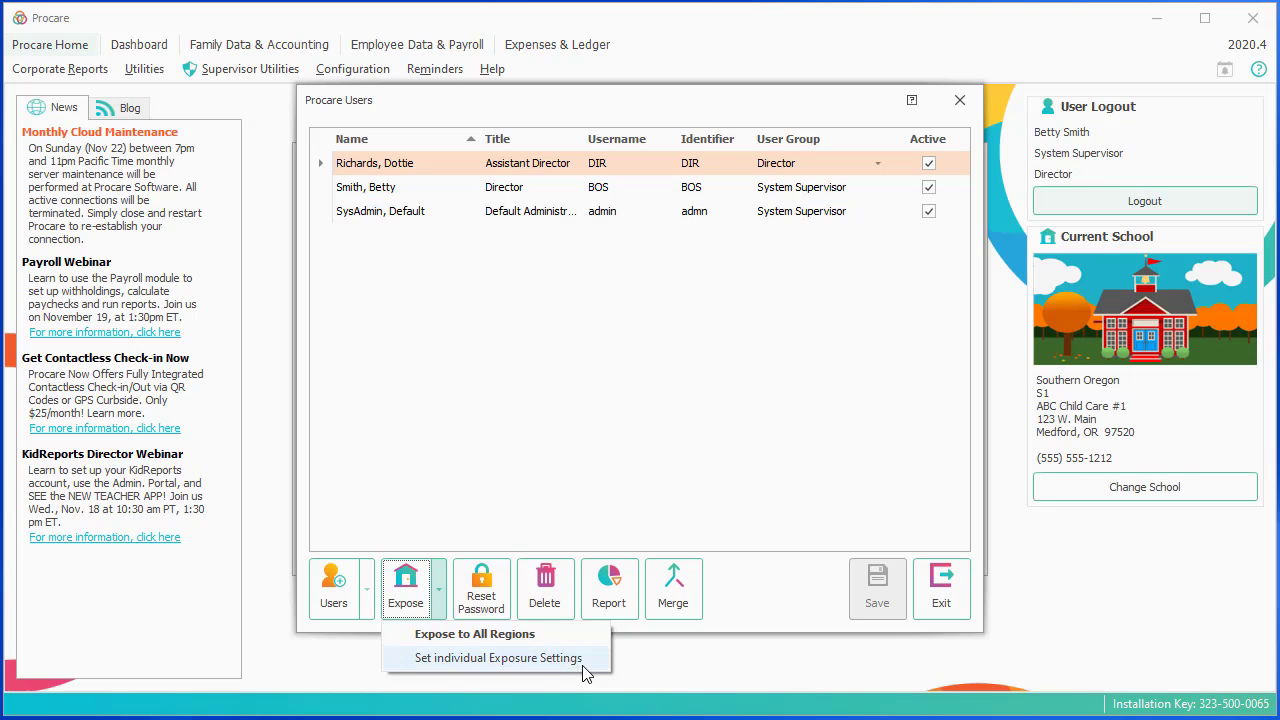
{"action": "left_click", "coordinate": [573, 660]}
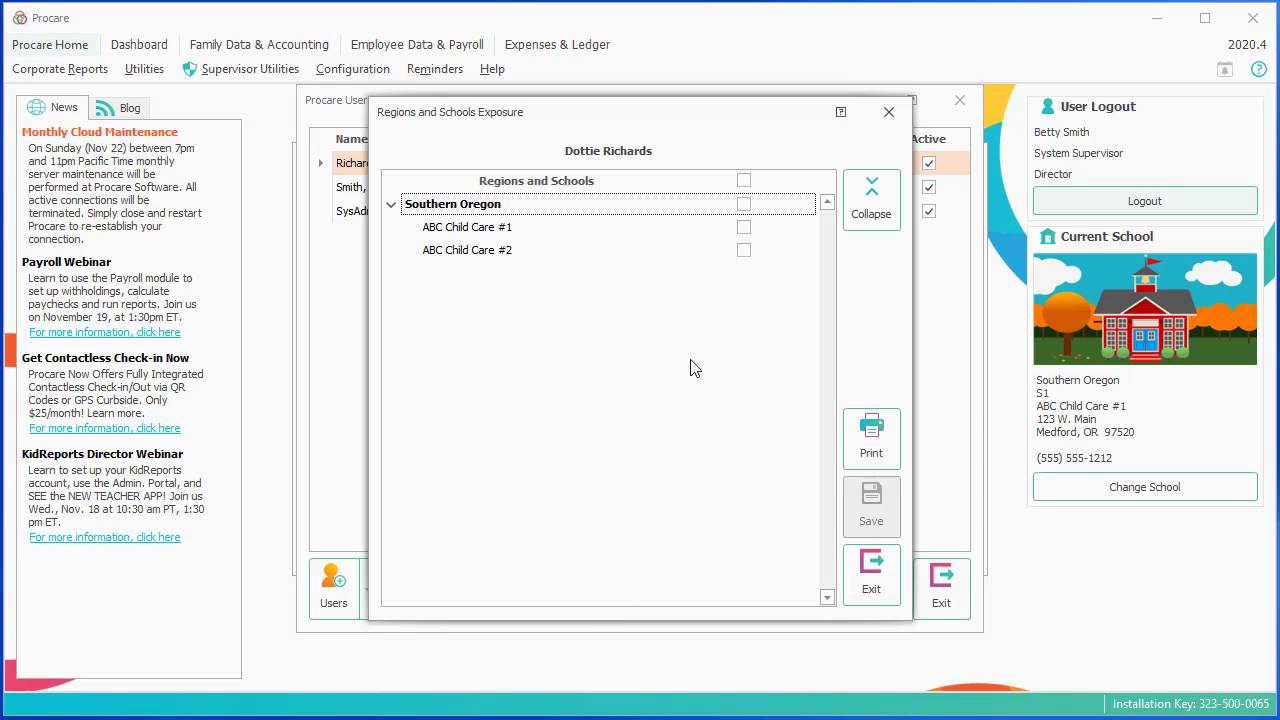
{"action": "left_click", "coordinate": [754, 231]}
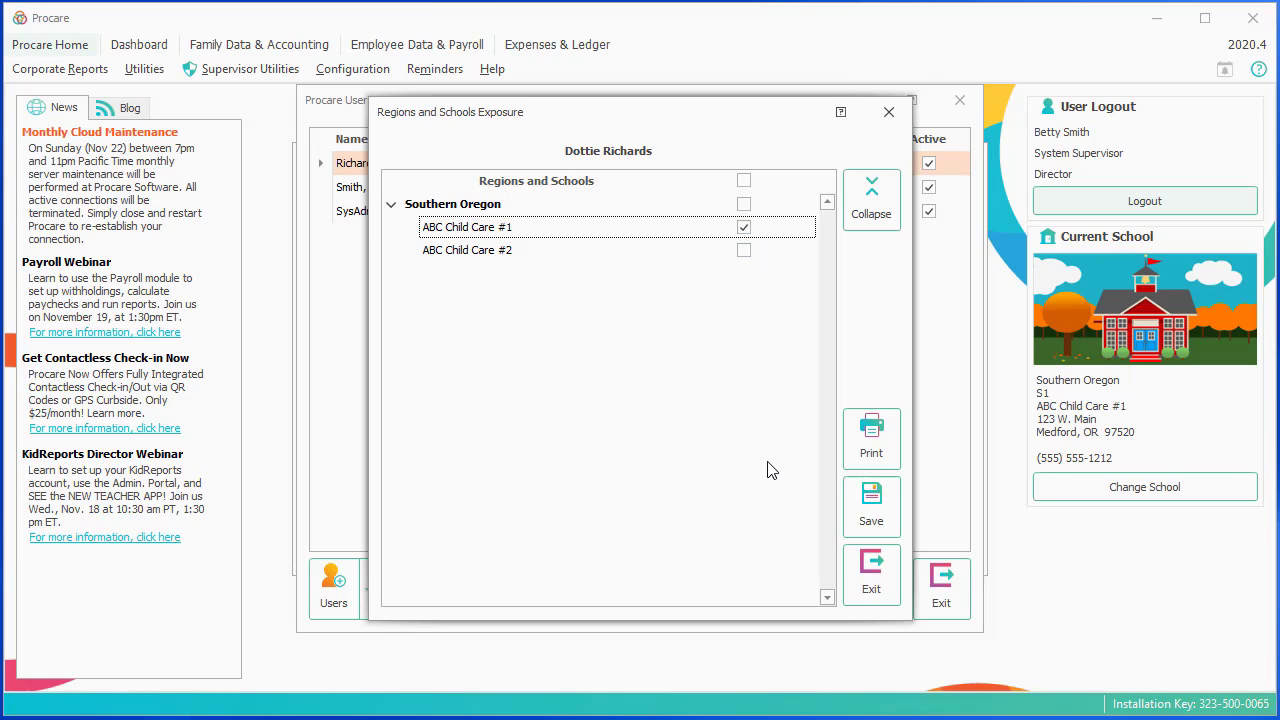
{"action": "left_click", "coordinate": [877, 510]}
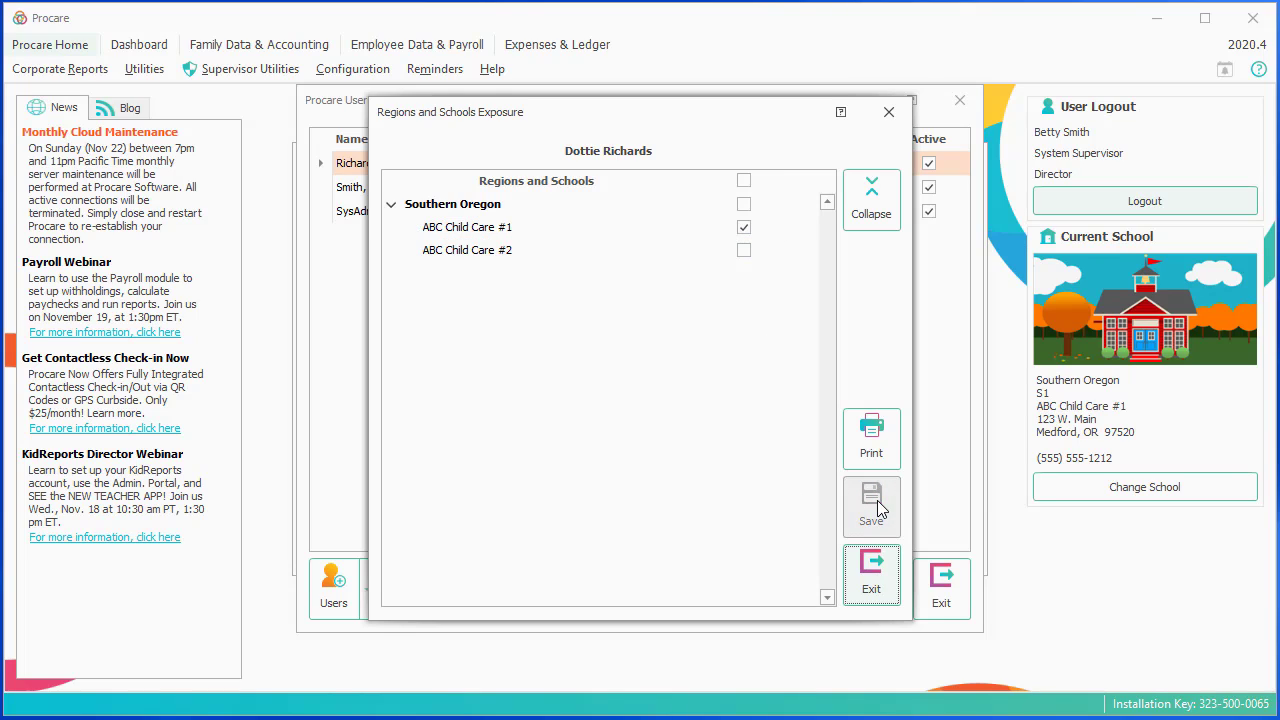
{"action": "left_click", "coordinate": [870, 574]}
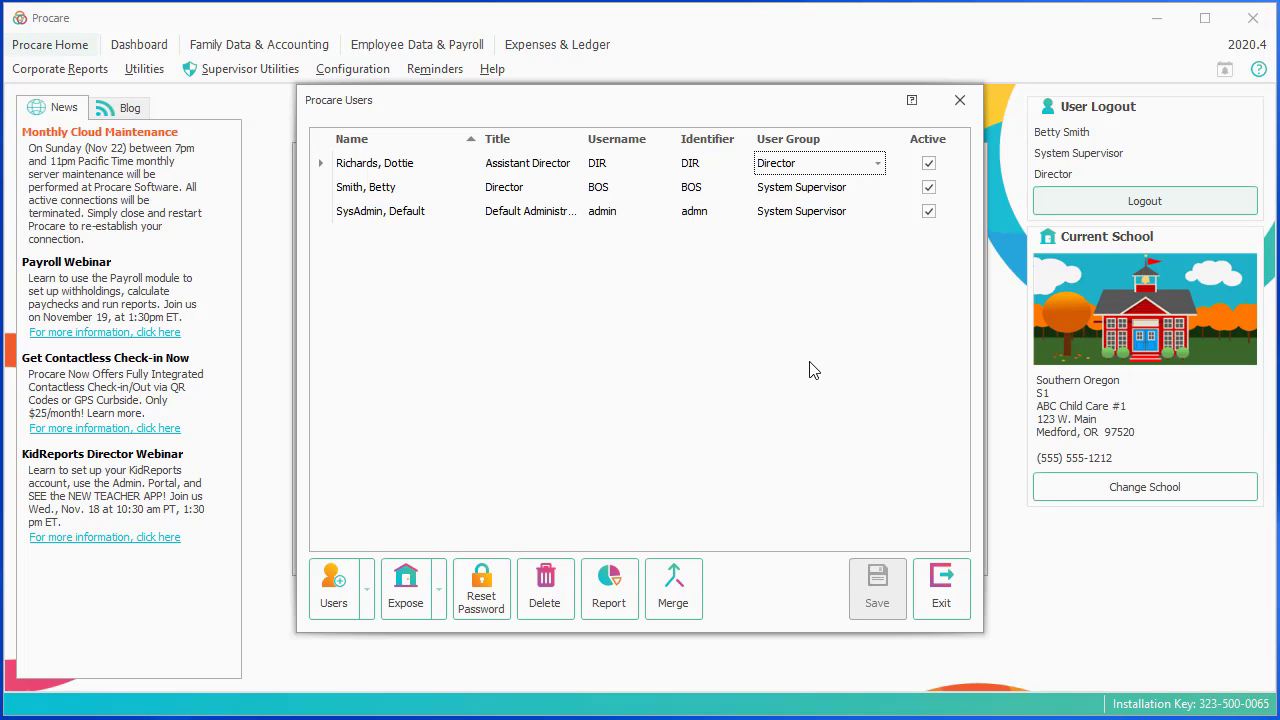
Verify the new user's Director group and DIR username, then close the Procare Users window.
{"action": "left_click", "coordinate": [368, 597]}
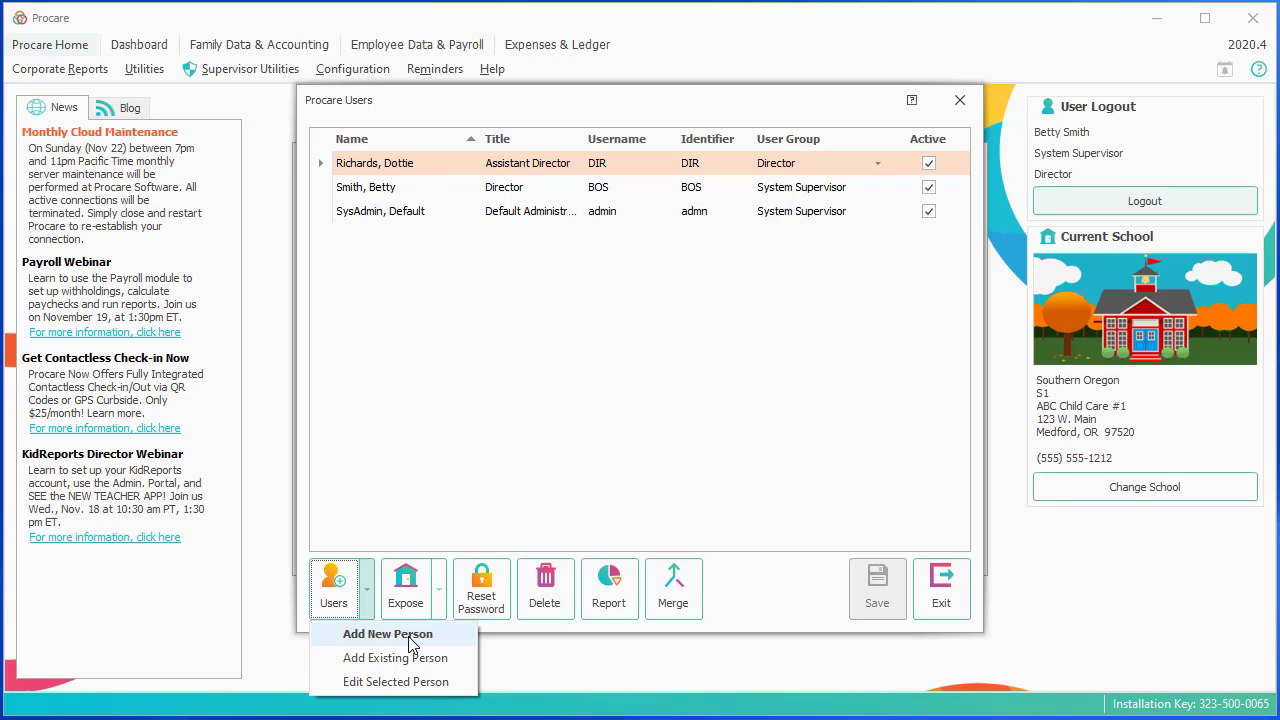
{"action": "left_click", "coordinate": [529, 423]}
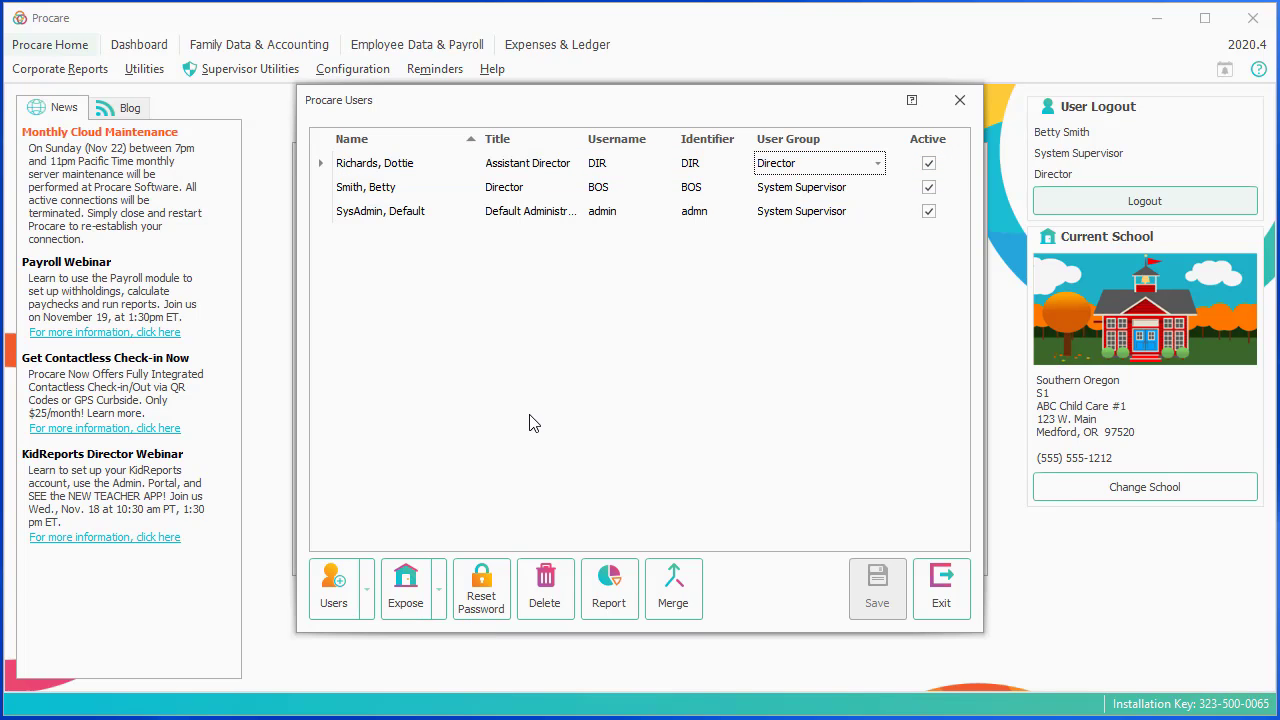
{"action": "left_click", "coordinate": [609, 170]}
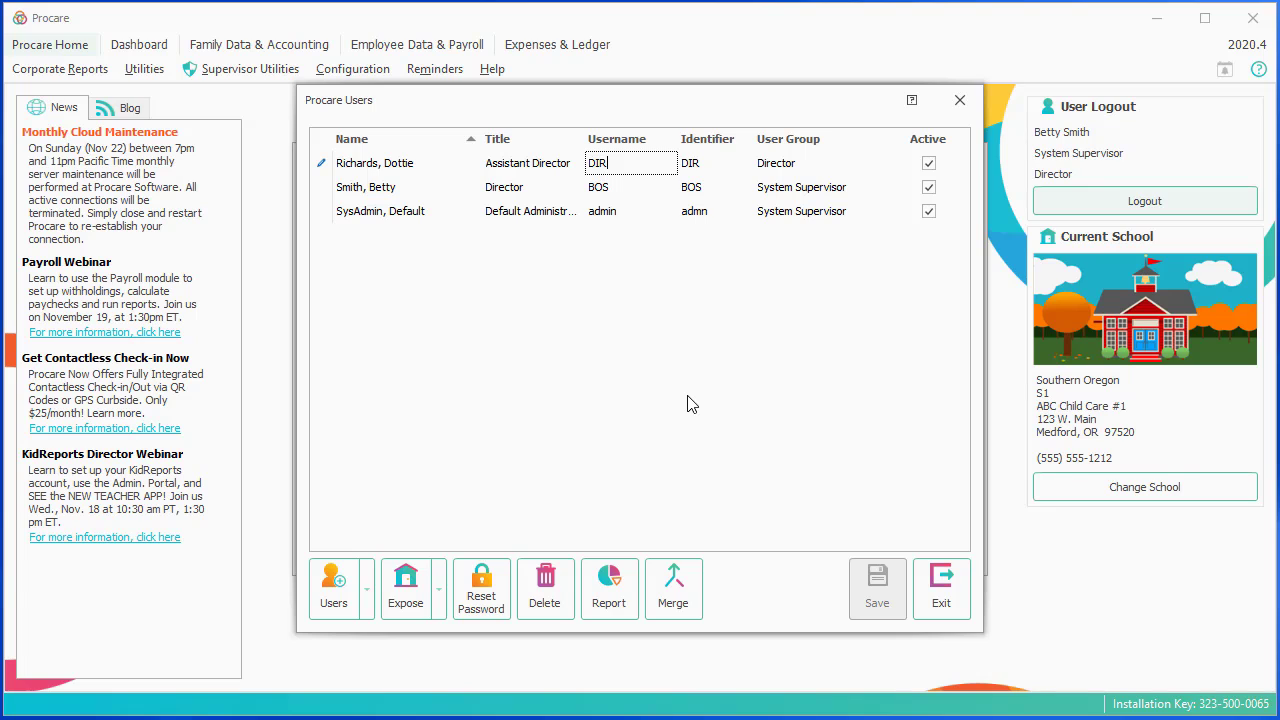
{"action": "left_click", "coordinate": [925, 587]}
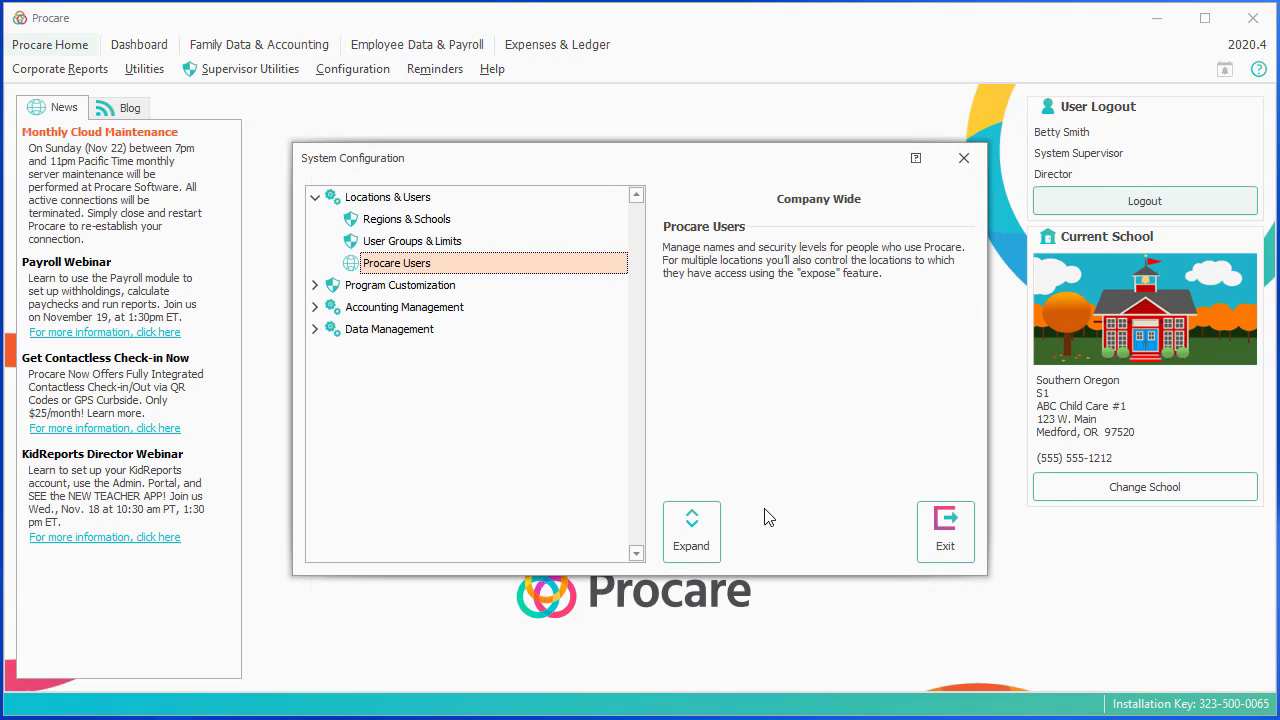
Open the User Groups list and display the Director group's limits.
{"action": "left_click", "coordinate": [470, 243]}
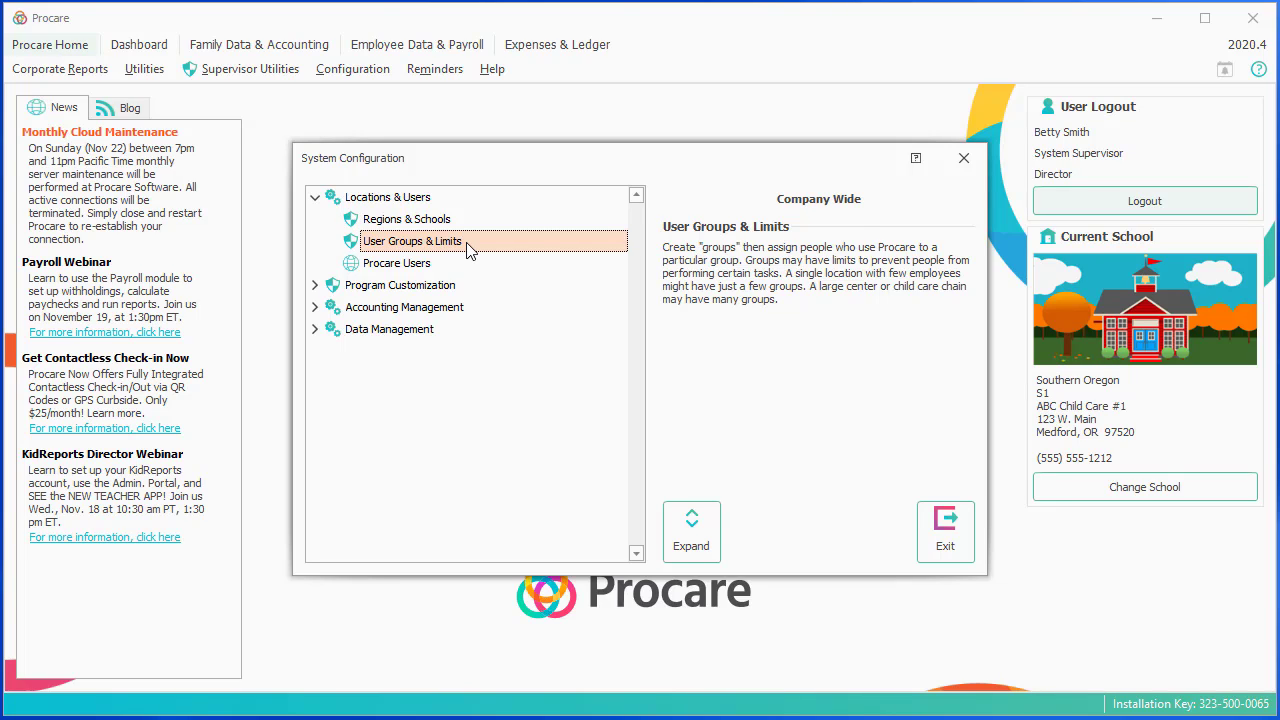
{"action": "double_click", "coordinate": [467, 250]}
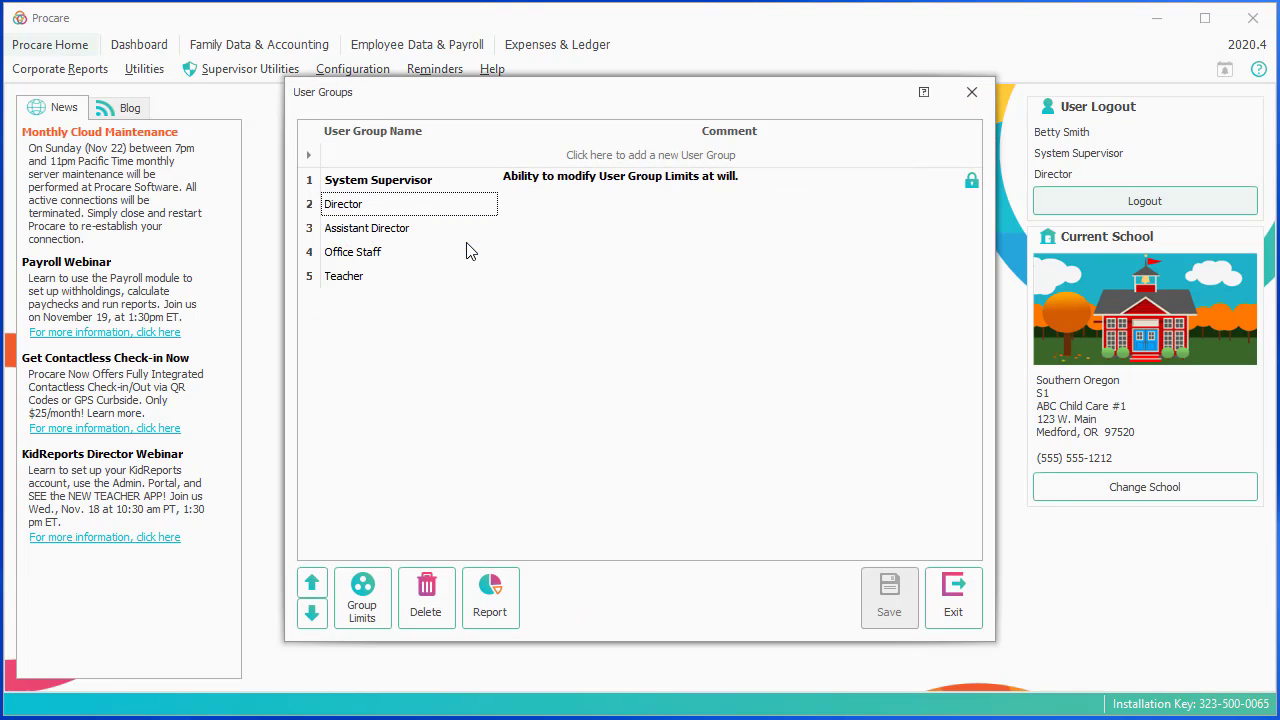
{"action": "left_click", "coordinate": [430, 192]}
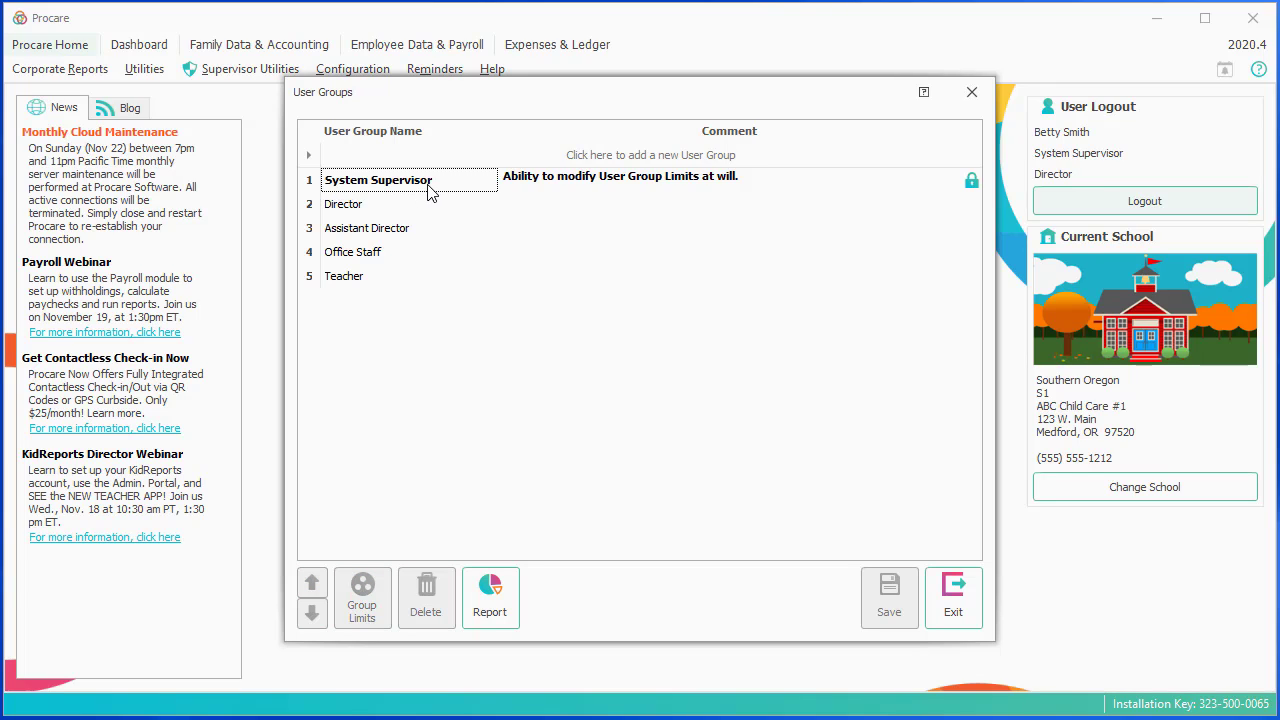
{"action": "left_click", "coordinate": [401, 208]}
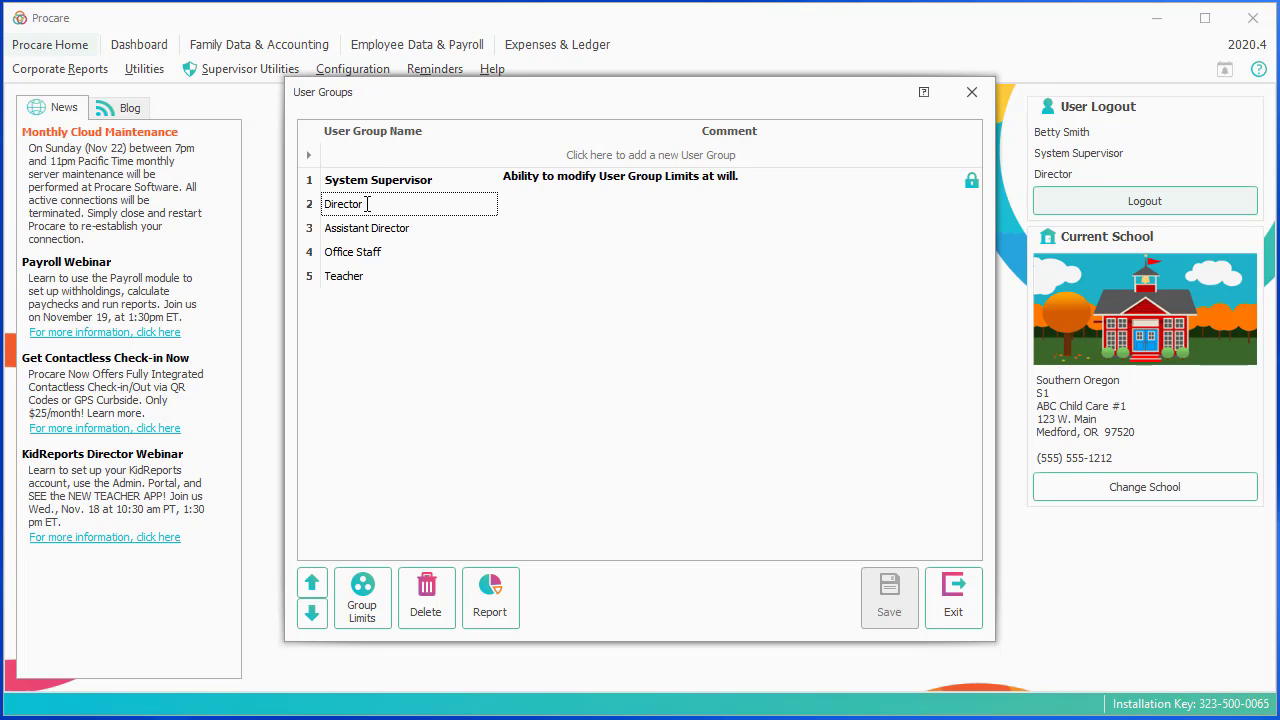
{"action": "left_click", "coordinate": [363, 605]}
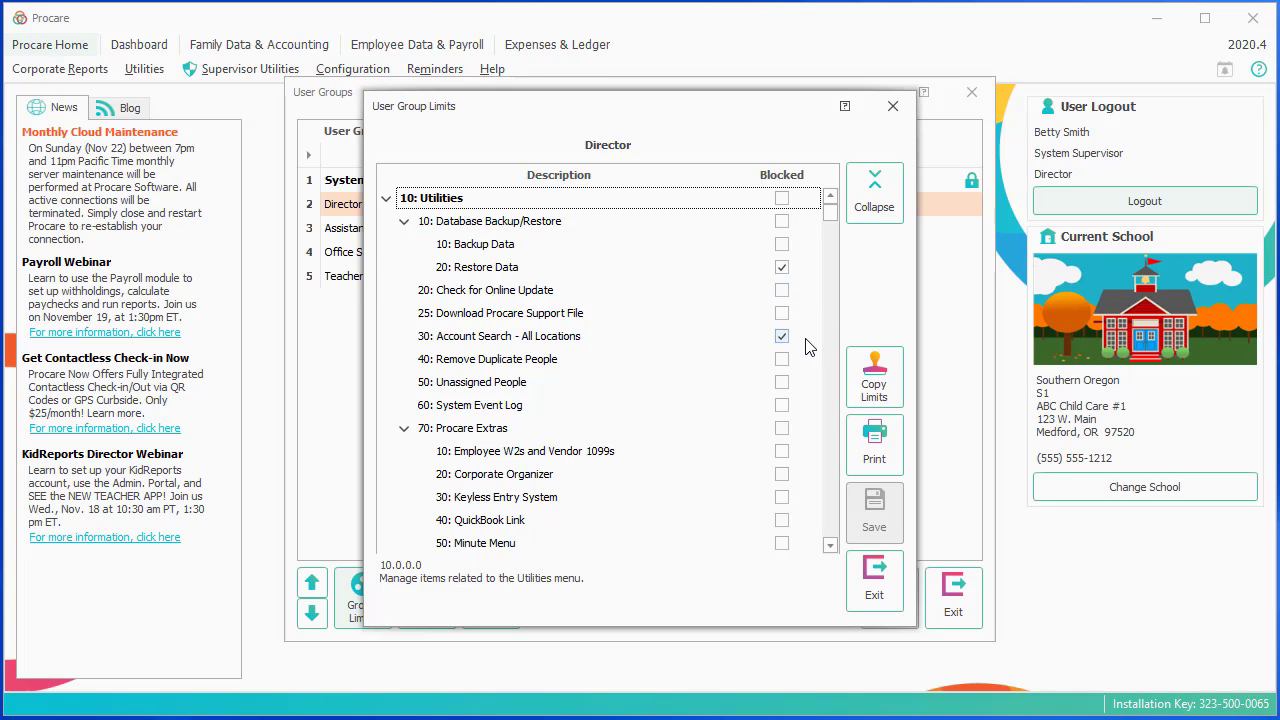
Under 10: Utilities, mark Database Backup/Restore as Blocked for the Director group.
{"action": "left_click", "coordinate": [872, 190]}
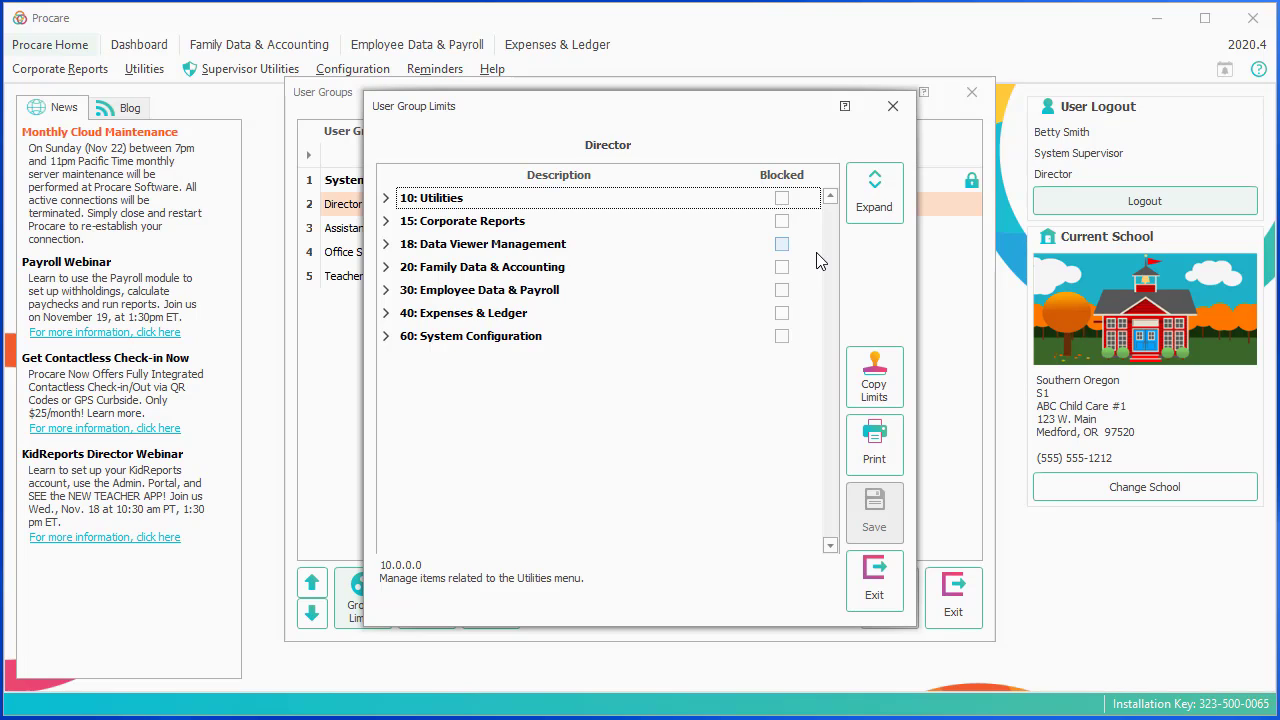
{"action": "left_click", "coordinate": [386, 199]}
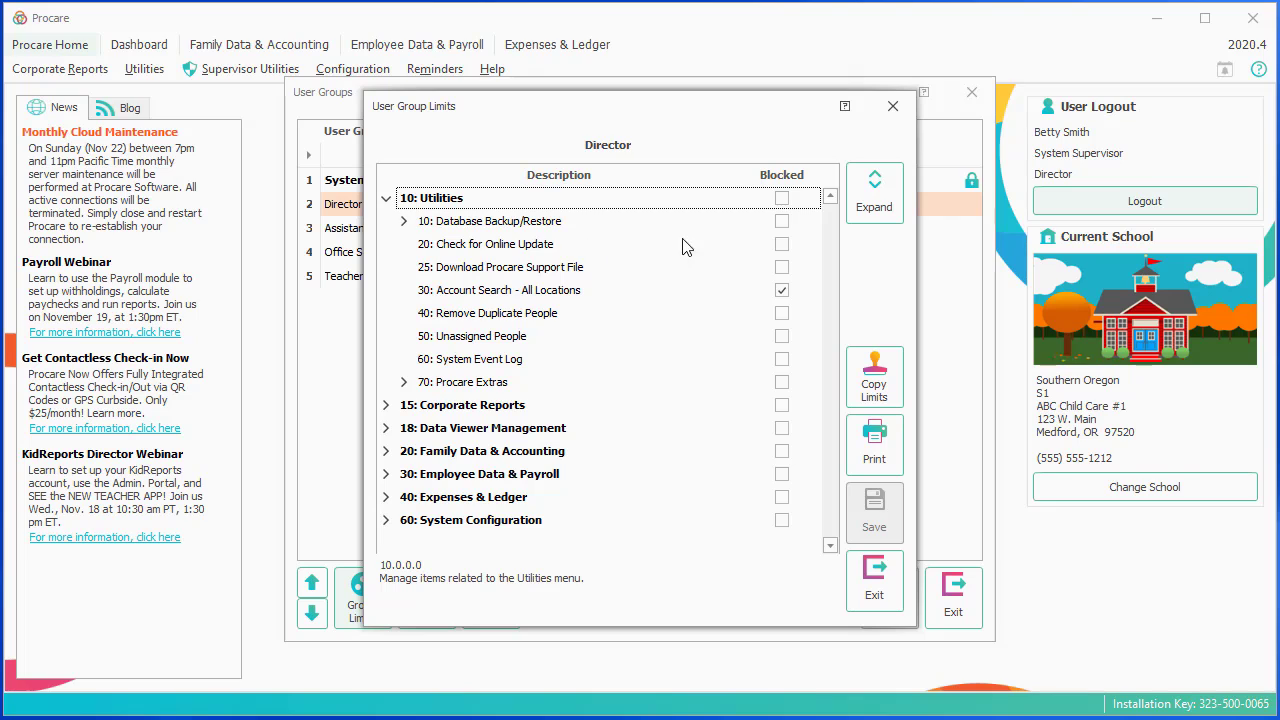
{"action": "left_click", "coordinate": [783, 222]}
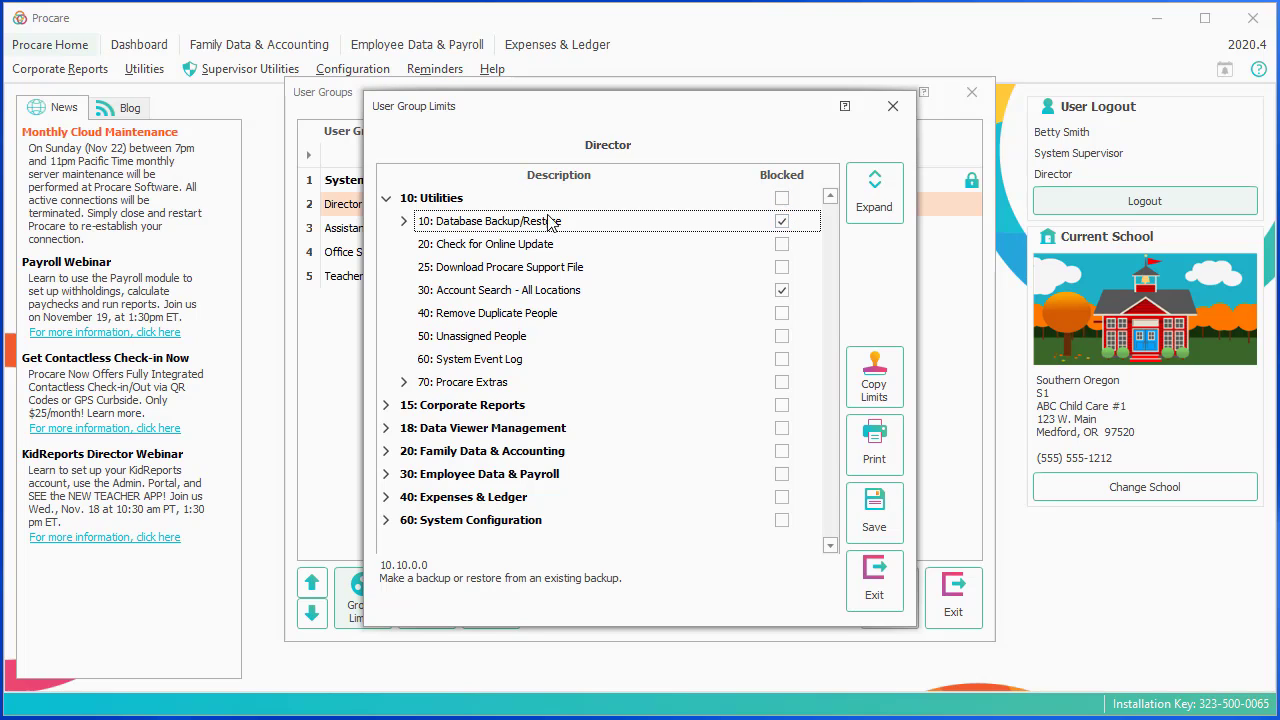
{"action": "left_click", "coordinate": [404, 222]}
{"action": "left_click", "coordinate": [404, 222]}
{"action": "left_click", "coordinate": [386, 198]}
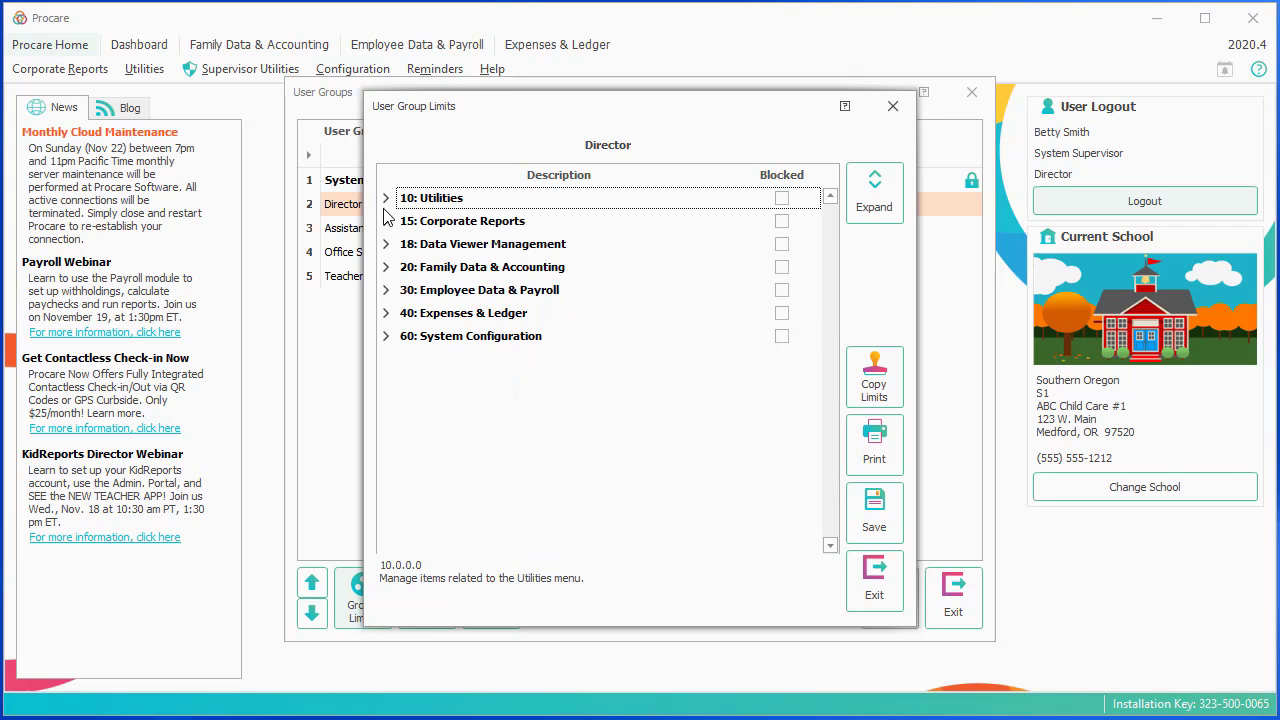
Review the Family Data & Accounting limits, then save the Director group's limits and exit.
{"action": "left_click", "coordinate": [387, 267]}
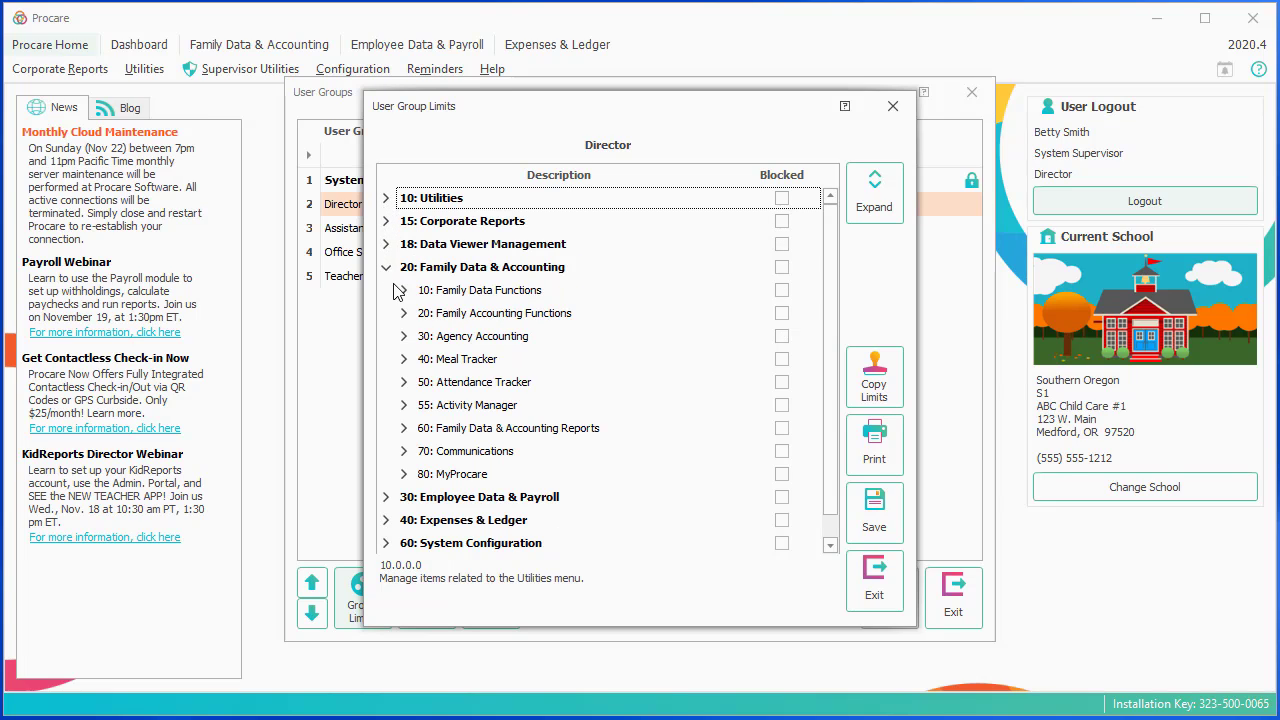
{"action": "left_click", "coordinate": [475, 299]}
{"action": "left_click", "coordinate": [445, 321]}
{"action": "double_click", "coordinate": [434, 322]}
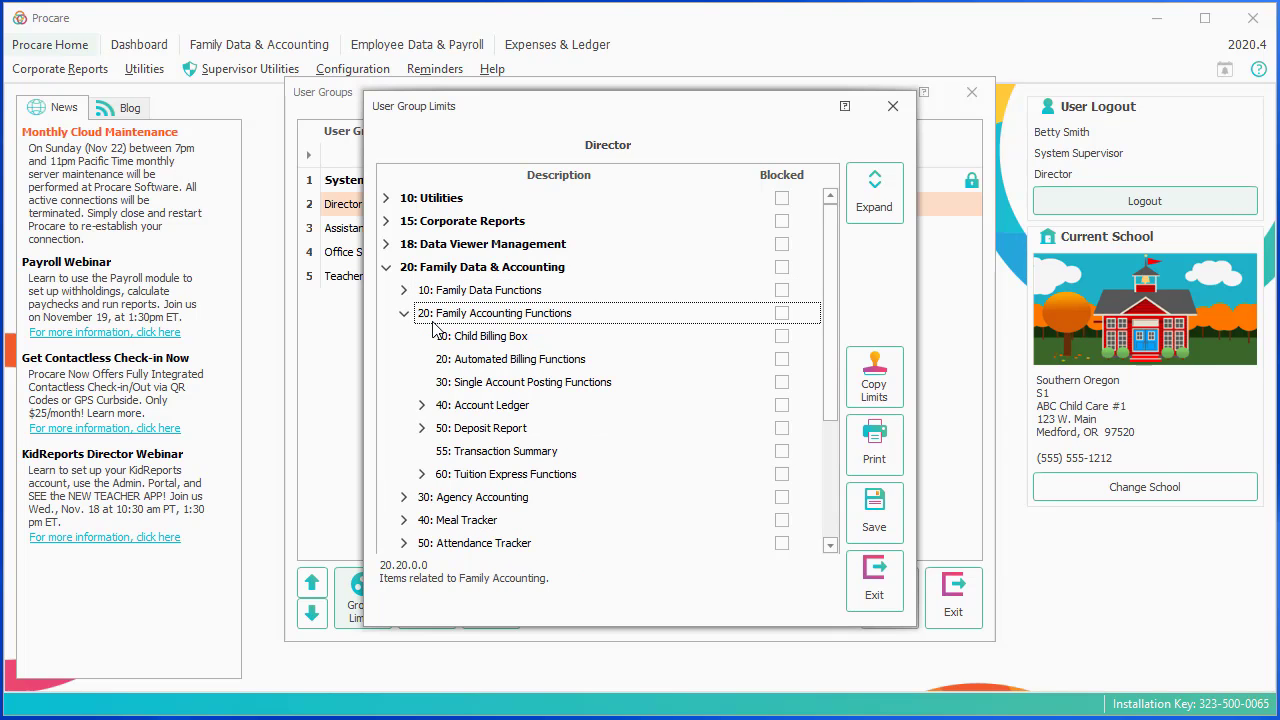
{"action": "double_click", "coordinate": [434, 322]}
{"action": "left_click", "coordinate": [858, 512]}
{"action": "left_click", "coordinate": [878, 594]}
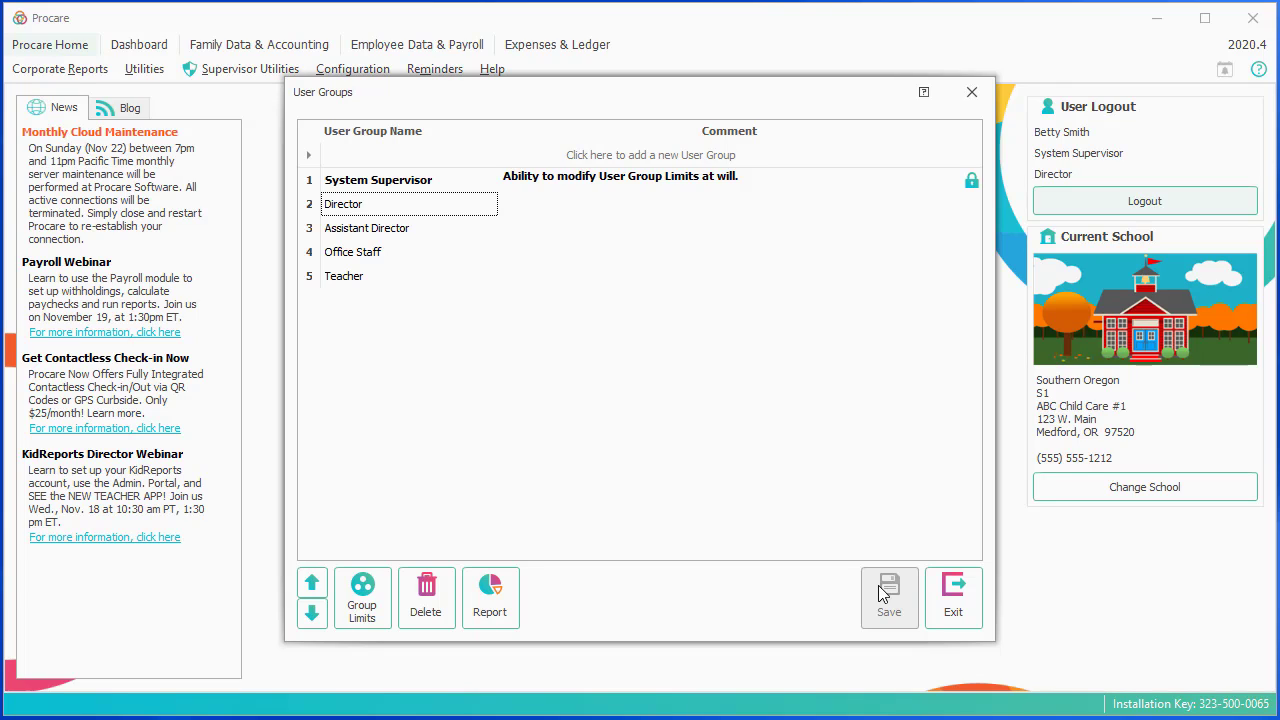
{"action": "left_click", "coordinate": [312, 278]}
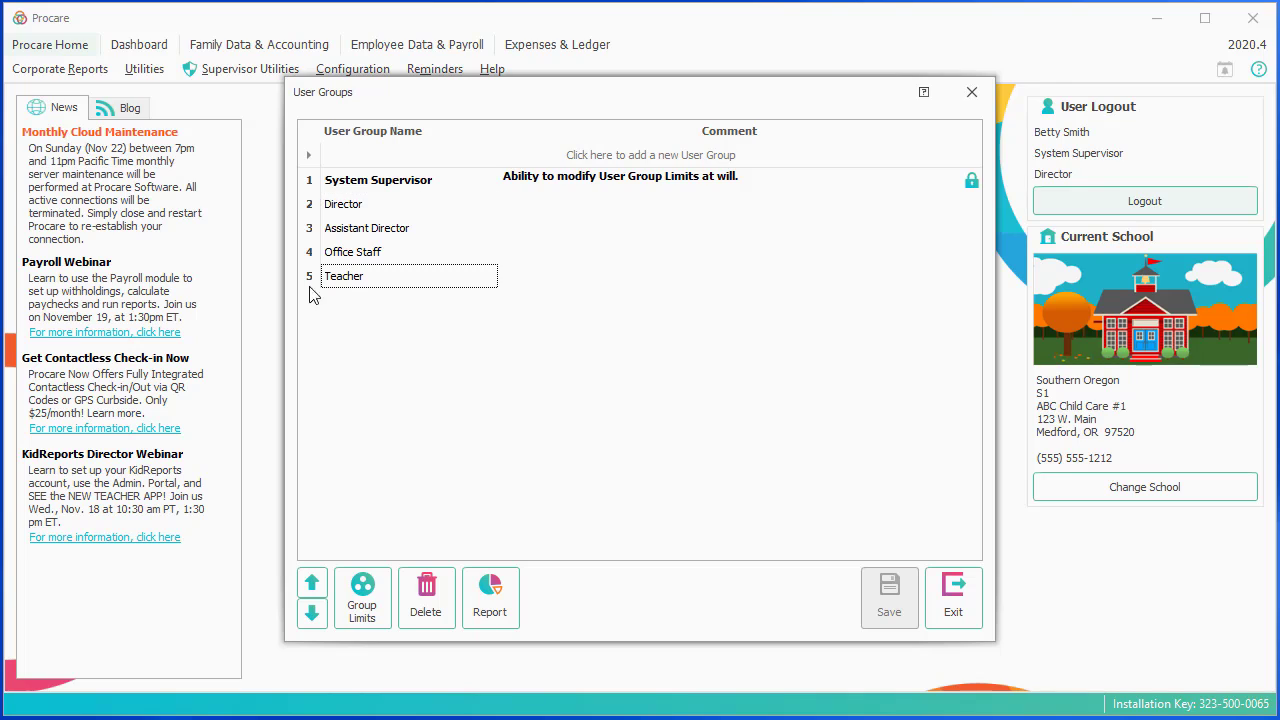
{"action": "left_click", "coordinate": [312, 584]}
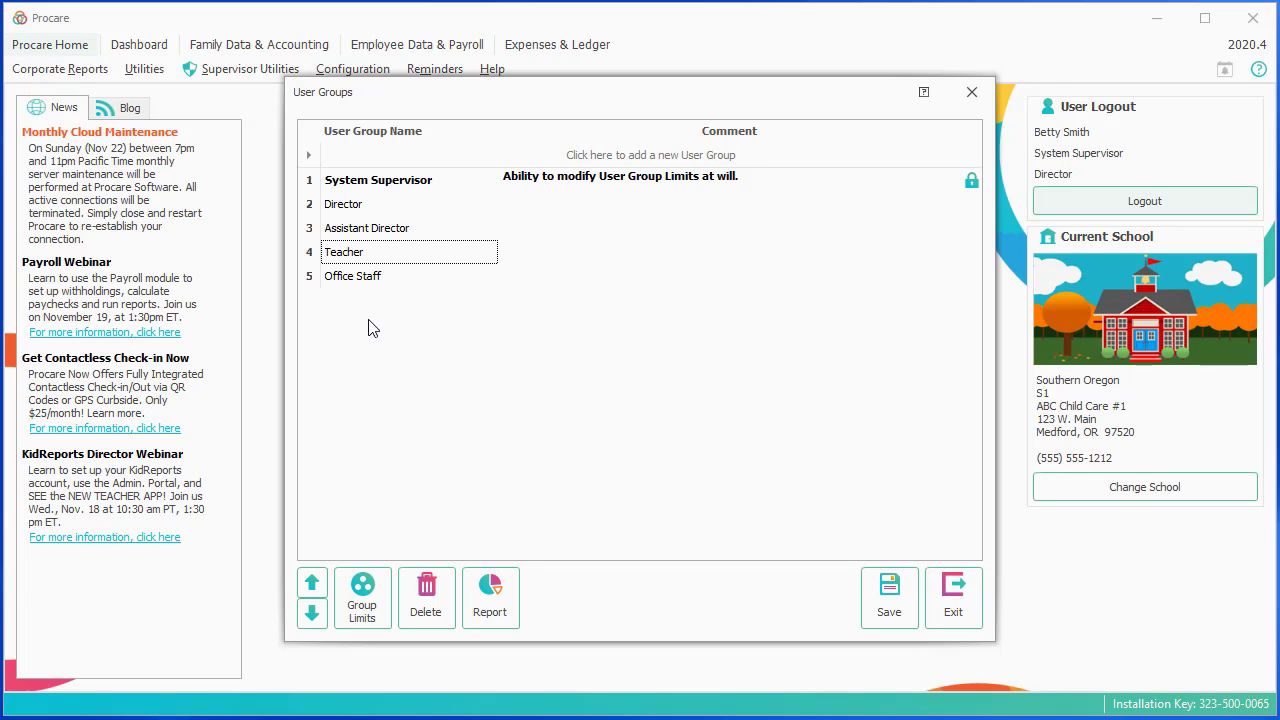
{"action": "left_click", "coordinate": [314, 620]}
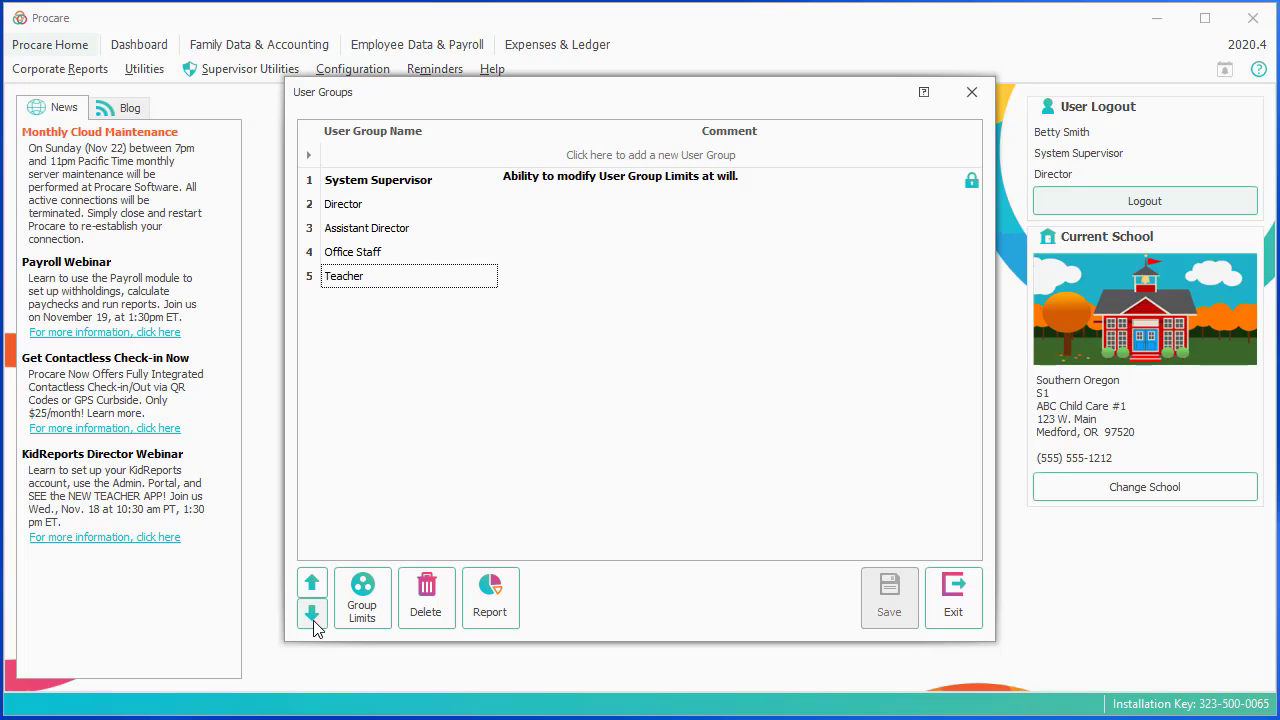